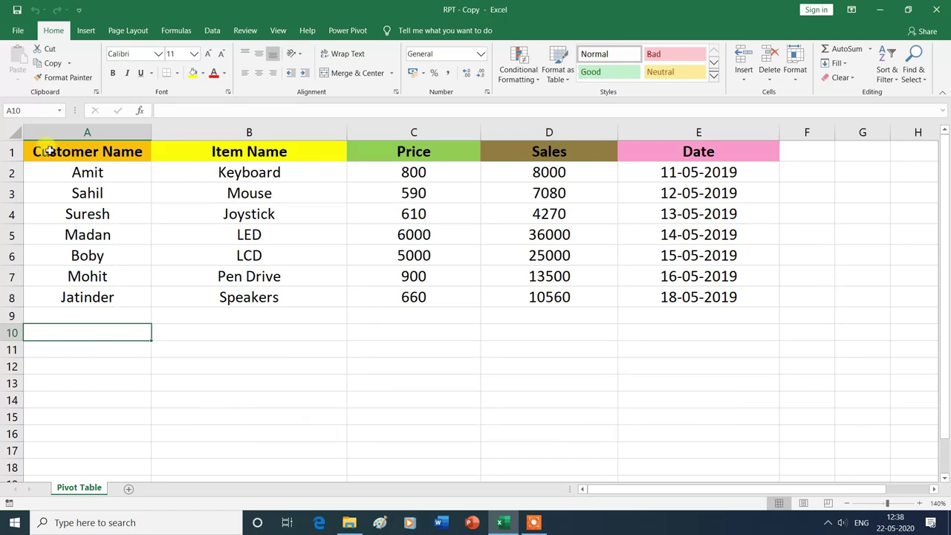
# - Select the customer sales table from A1 to E8, headers included, as chart data
pyautogui.moveTo(48, 150)
pyautogui.mouseDown()
pyautogui.moveTo(299, 295)
pyautogui.moveTo(643, 300)
pyautogui.mouseUp()
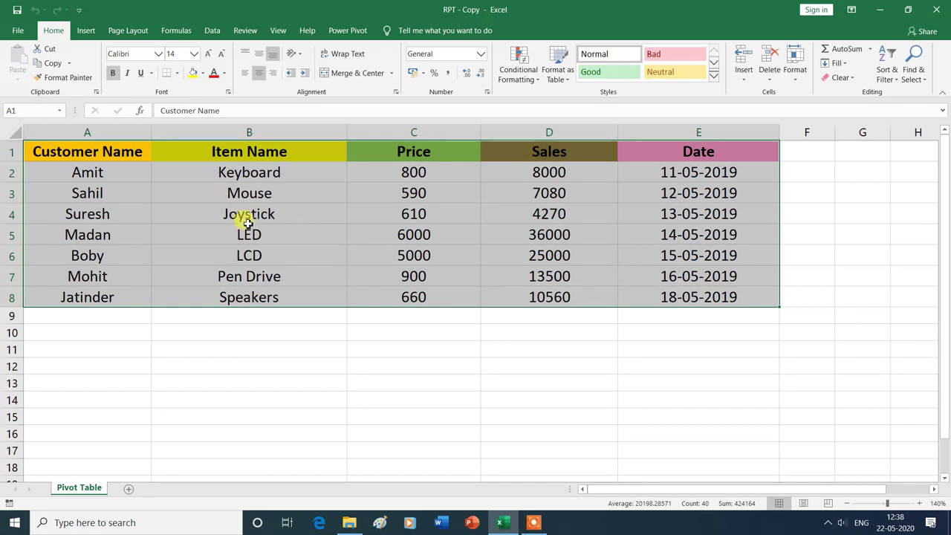
pyautogui.click(86, 33)
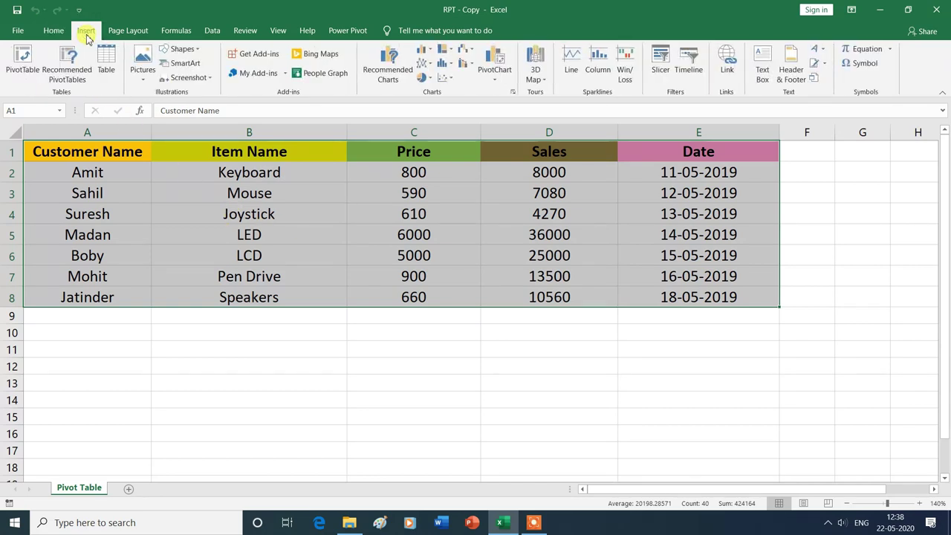
# - Open the Create PivotChart dialog for the range 'Pivot Table'!$A$1:$E$8
pyautogui.click(494, 85)
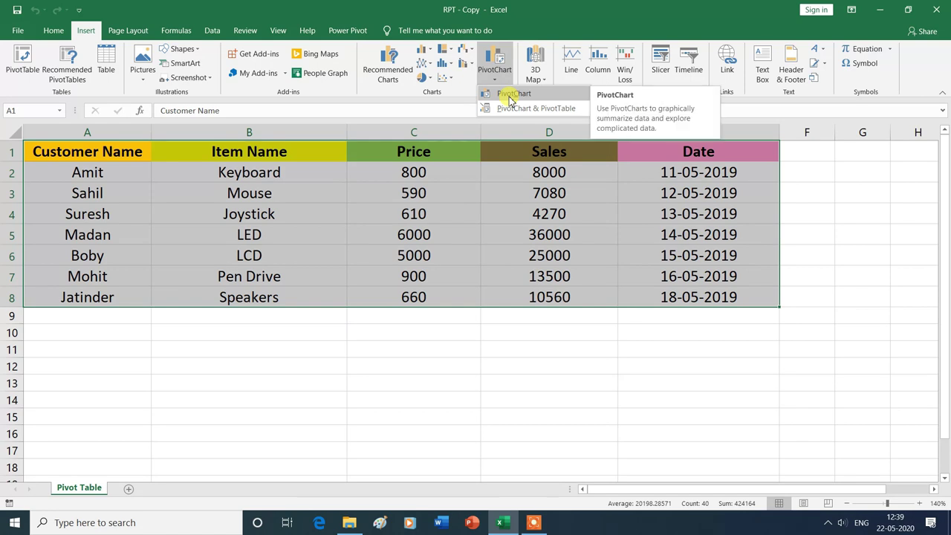
pyautogui.click(512, 95)
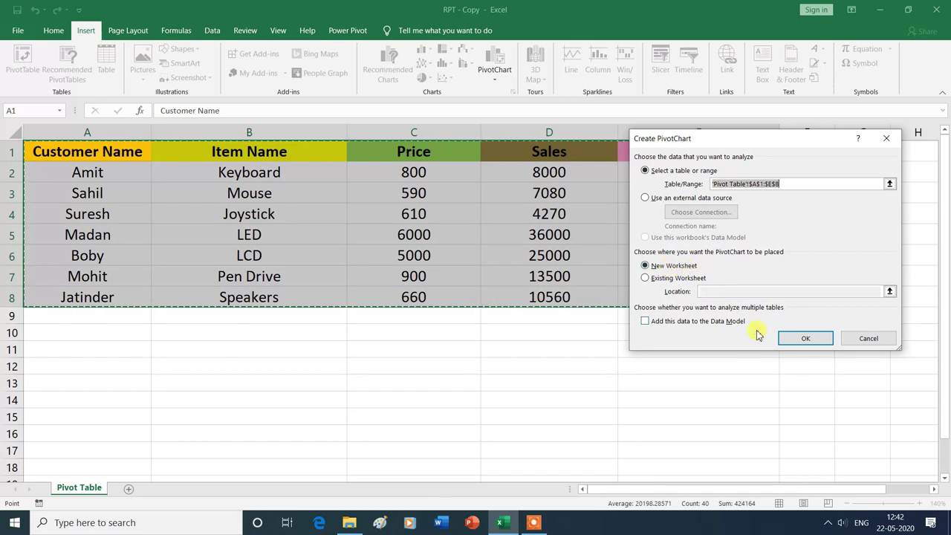
# - Create the PivotChart on a new worksheet, narrow the Fields pane, and check Customer Name
pyautogui.click(805, 341)
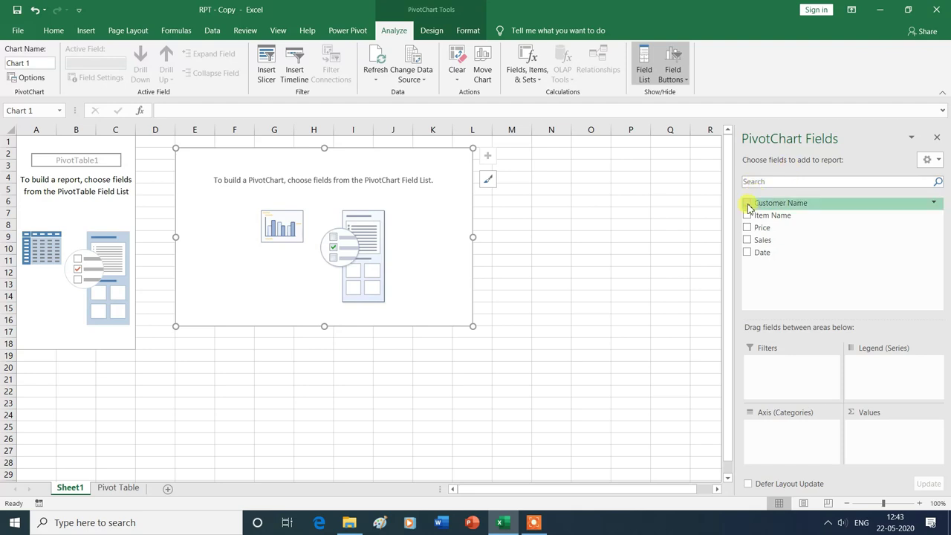
pyautogui.moveTo(733, 226); pyautogui.dragTo(831, 227)
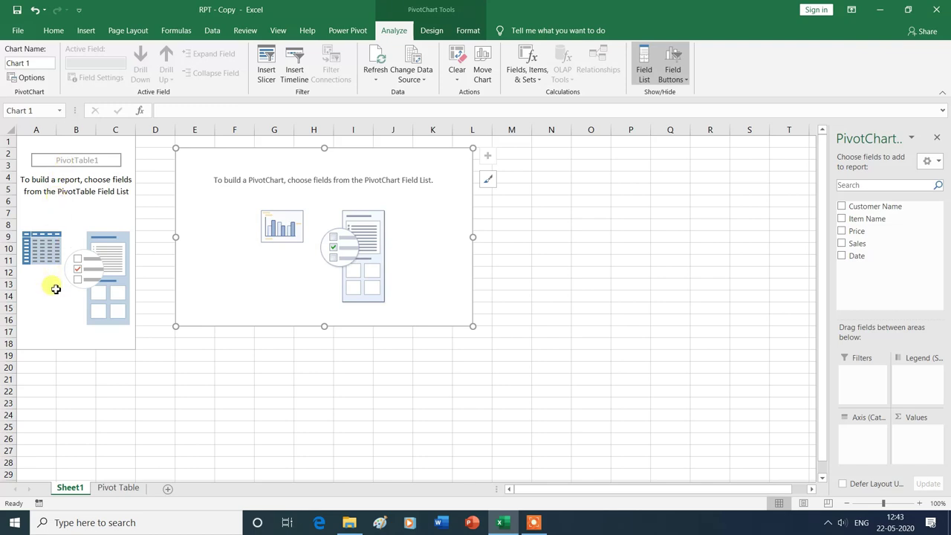
pyautogui.click(842, 207)
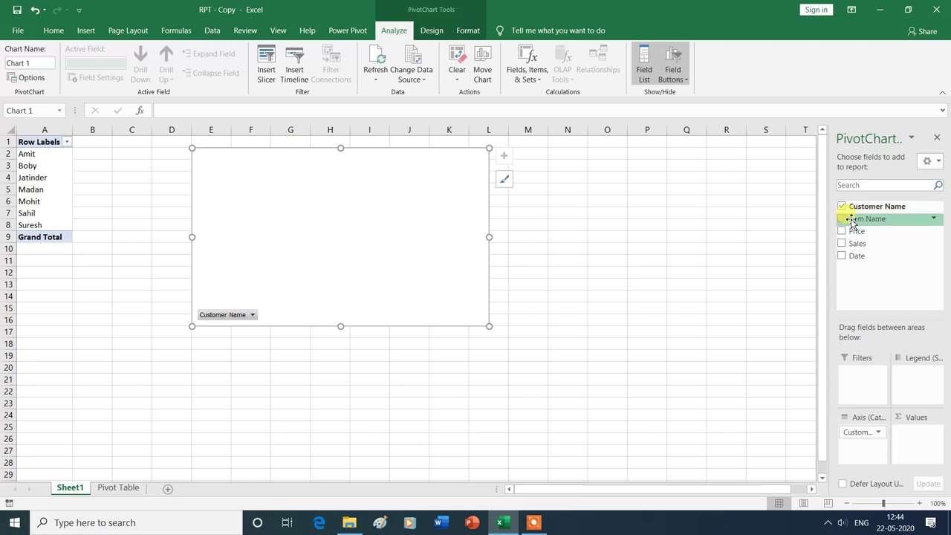
# - Add Item Name beneath Customer Name, then widen and heighten the PivotChart
pyautogui.click(843, 219)
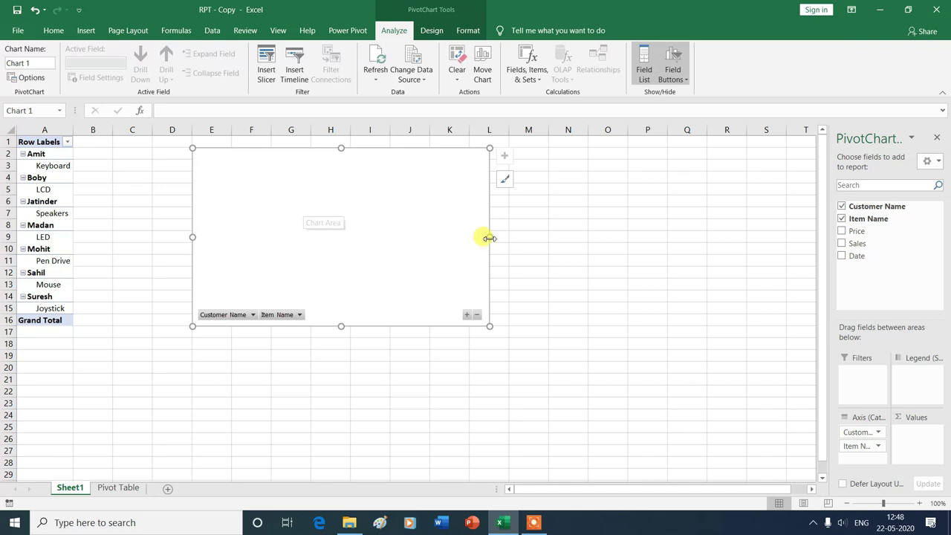
pyautogui.moveTo(490, 237); pyautogui.dragTo(785, 254)
pyautogui.moveTo(483, 328); pyautogui.dragTo(496, 465)
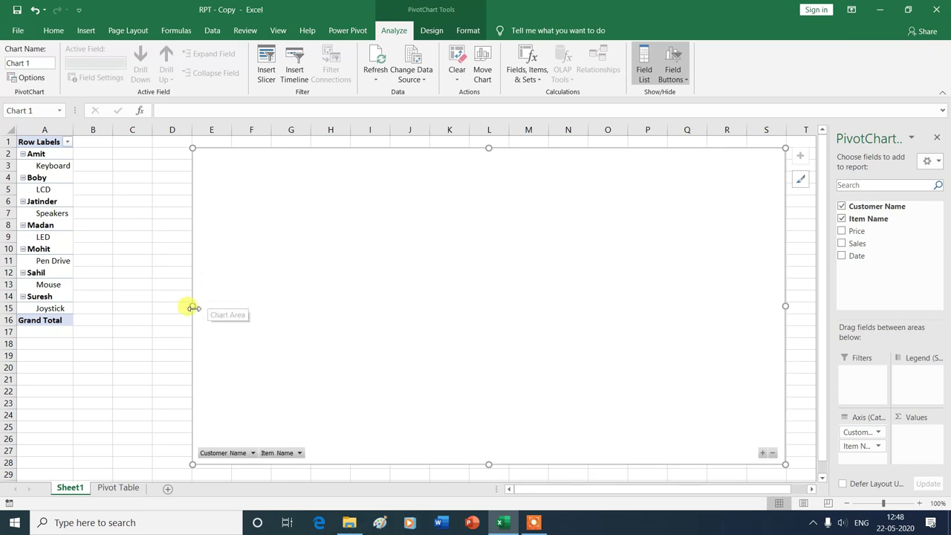
pyautogui.moveTo(192, 305); pyautogui.dragTo(233, 306)
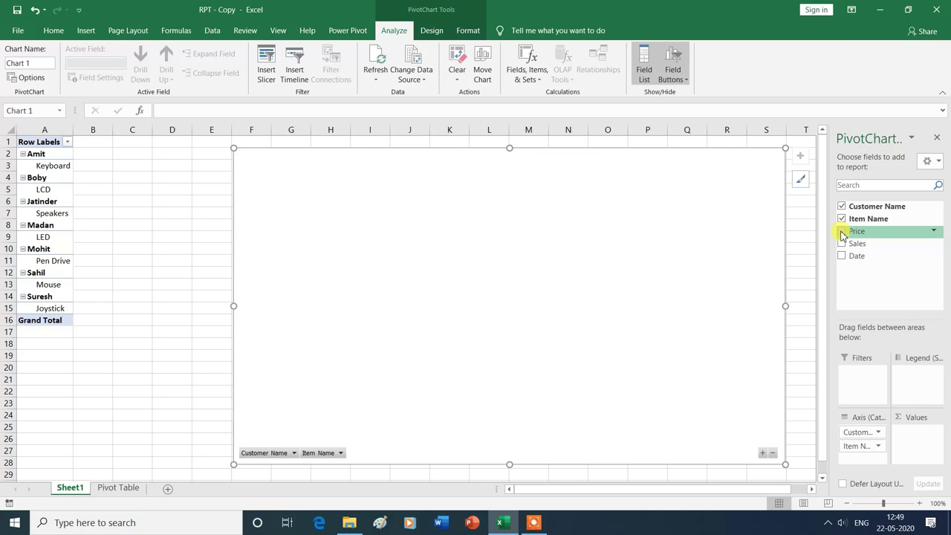
# - Plot Sum of Price as bars for each customer's item, totalling 14560
pyautogui.click(842, 232)
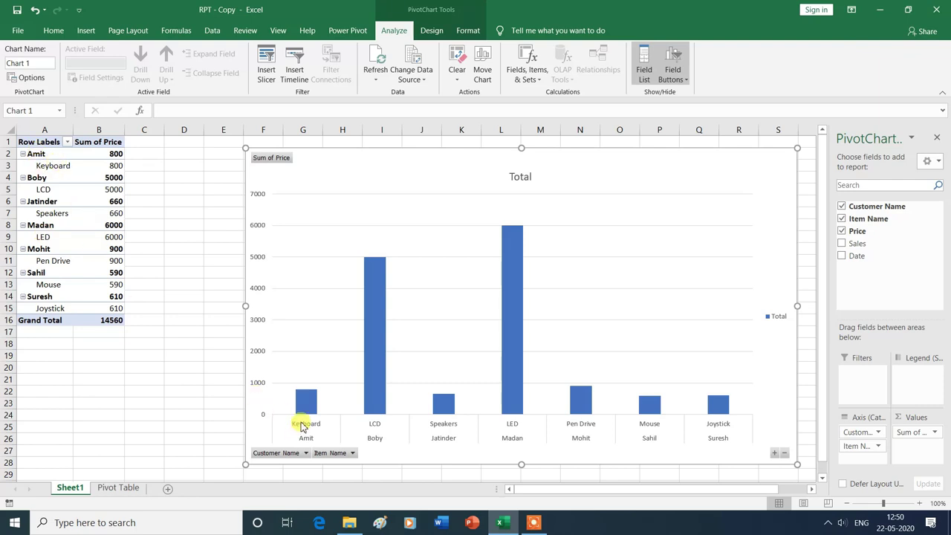
pyautogui.moveTo(301, 402)
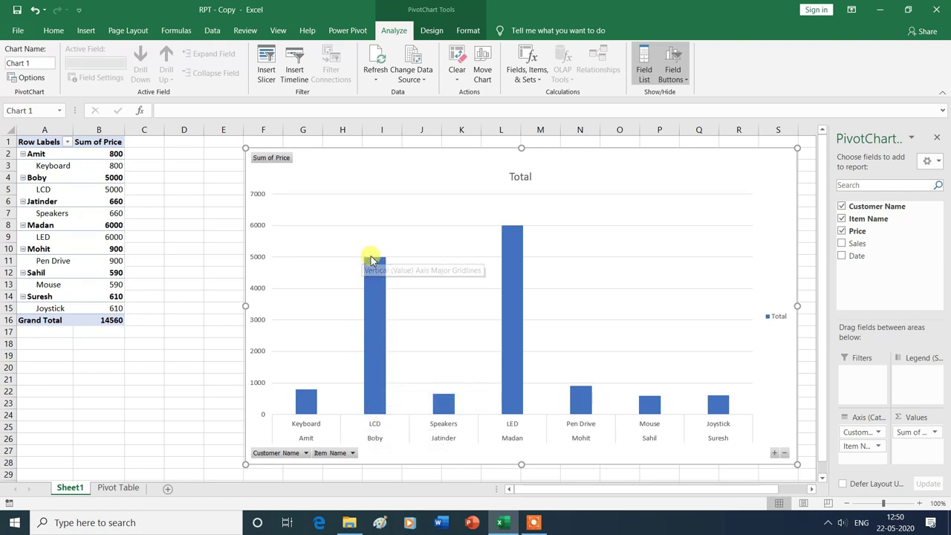
pyautogui.moveTo(381, 274)
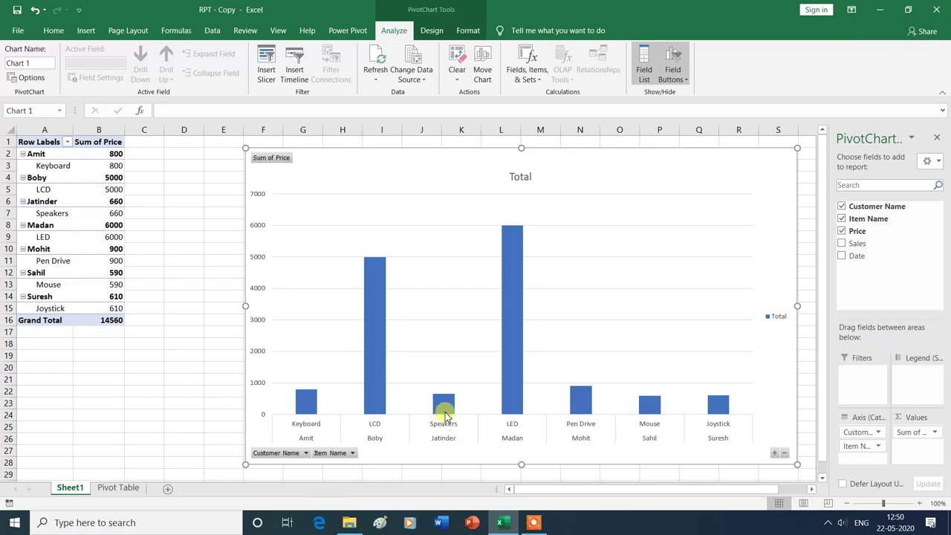
pyautogui.moveTo(445, 411)
pyautogui.moveTo(512, 407)
pyautogui.click(306, 453)
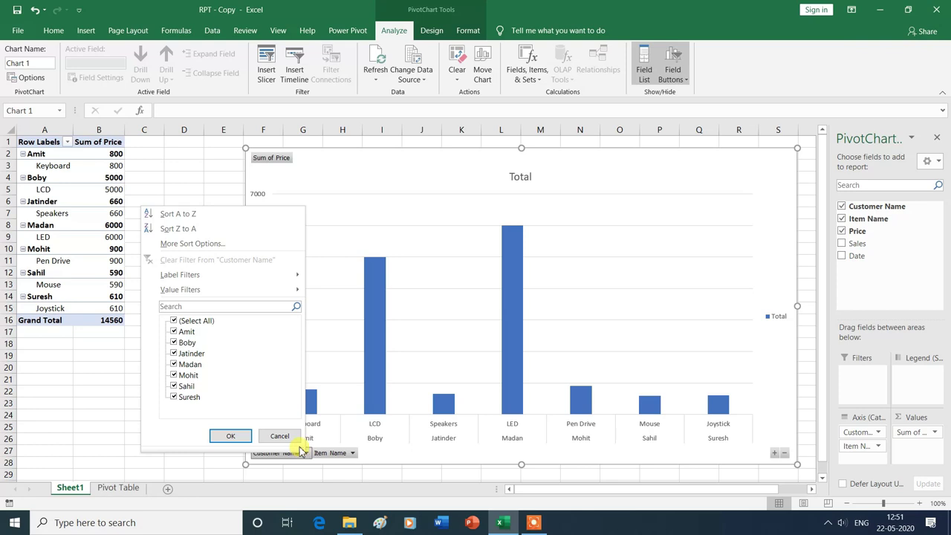
# - Filter Customer Name to the first three customers, dropping the Price total to 6460
pyautogui.click(174, 321)
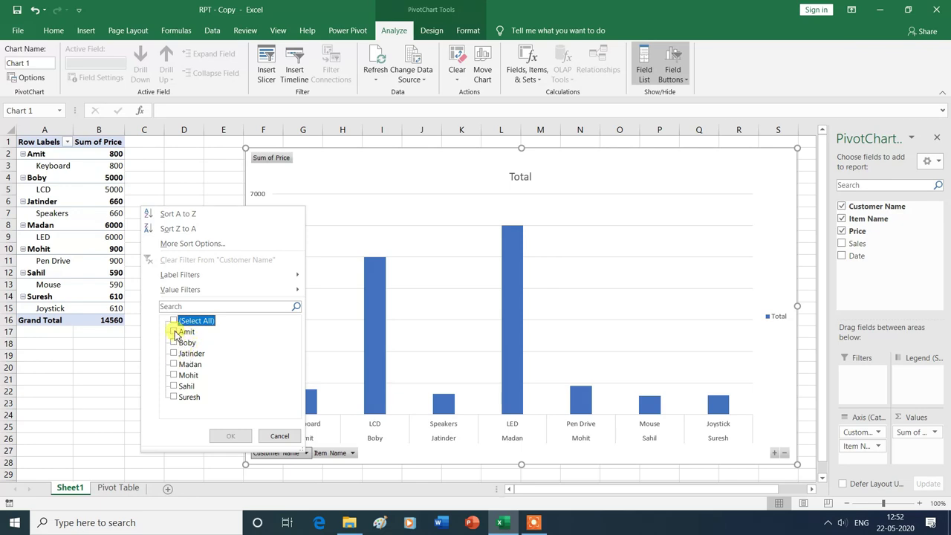
pyautogui.click(175, 332)
pyautogui.click(175, 342)
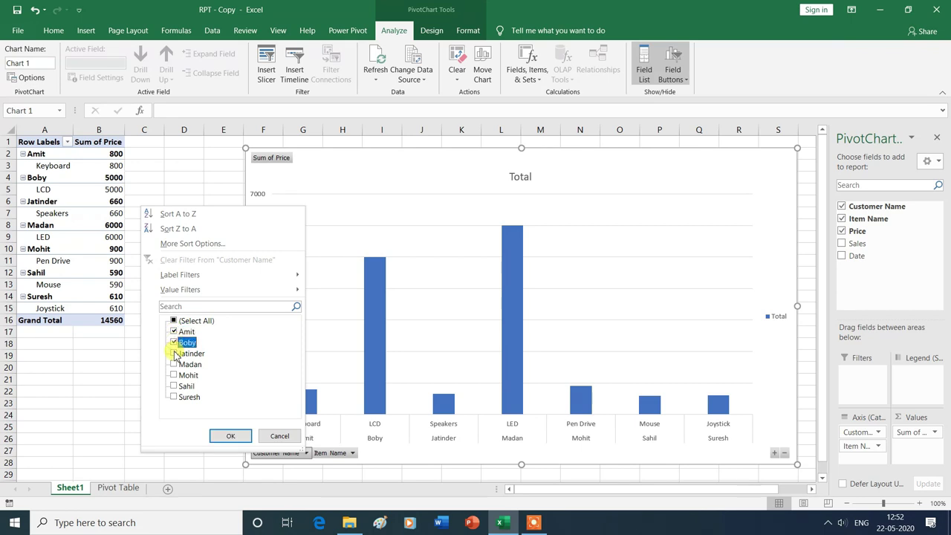
pyautogui.click(175, 354)
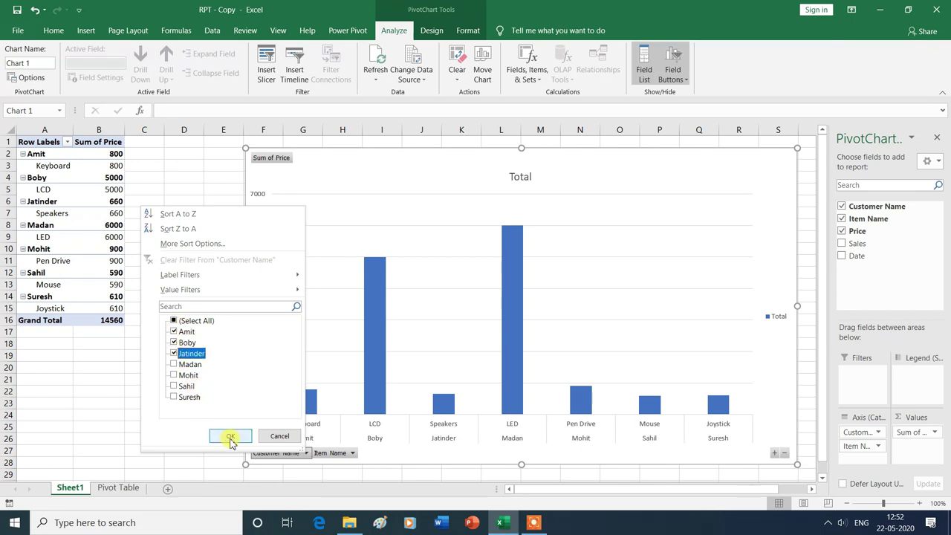
pyautogui.click(230, 437)
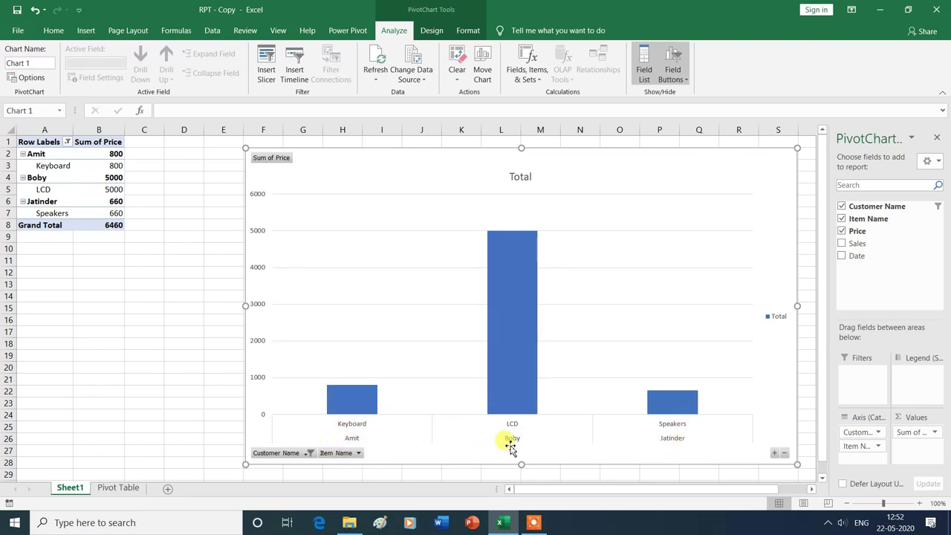
pyautogui.moveTo(508, 248)
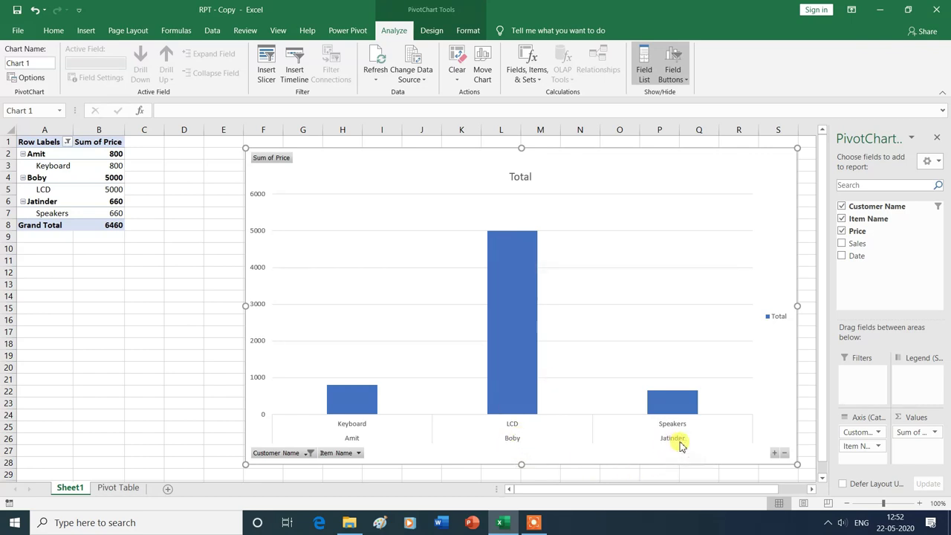
pyautogui.moveTo(676, 414)
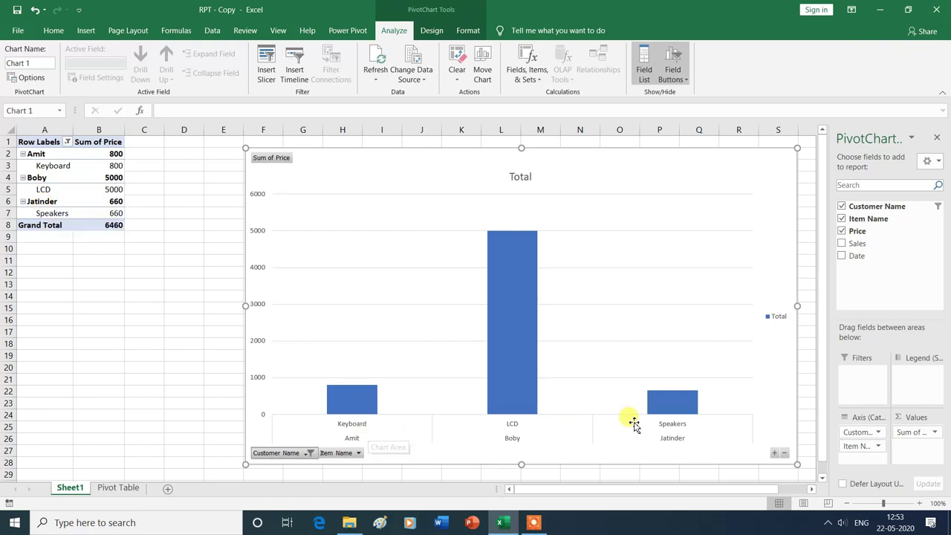
# - Reselect all customers in the Customer Name filter, restoring the 14560 grand total
pyautogui.click(308, 454)
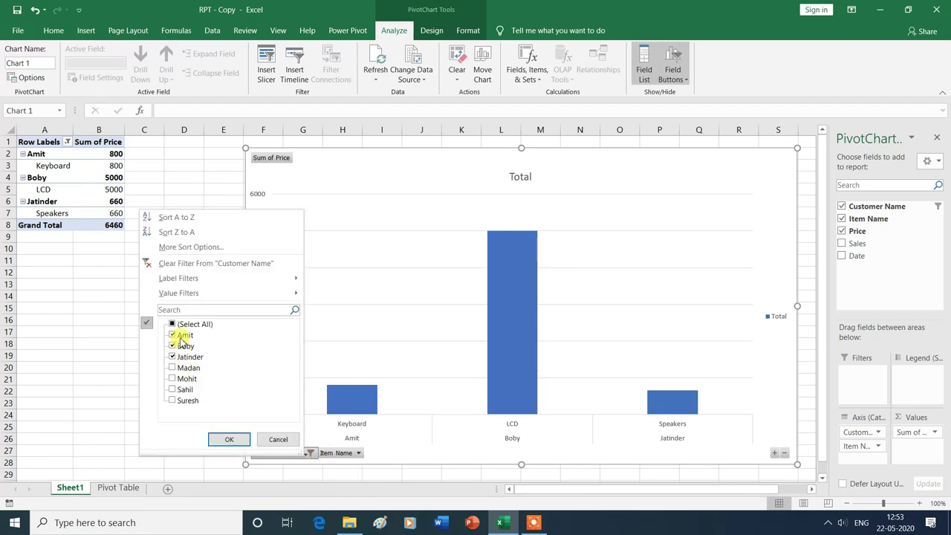
pyautogui.click(173, 325)
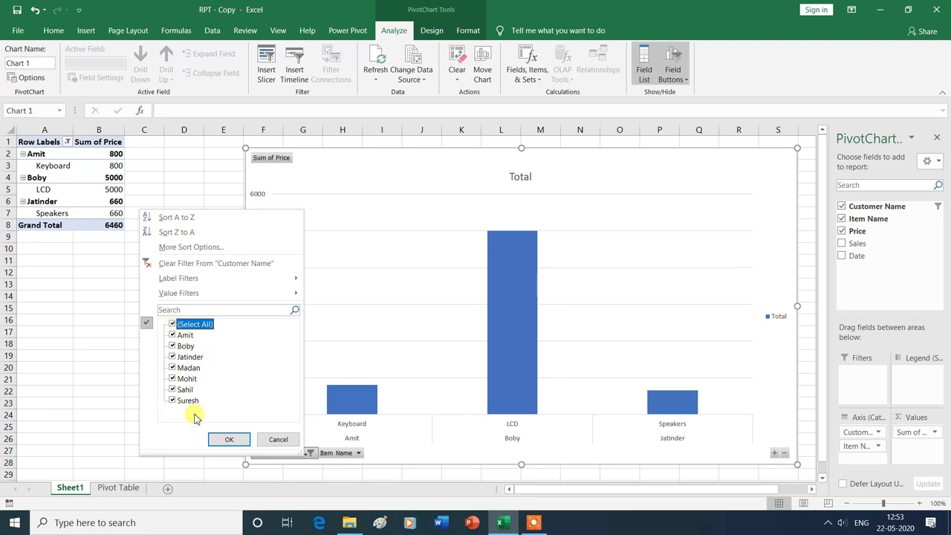
pyautogui.click(231, 440)
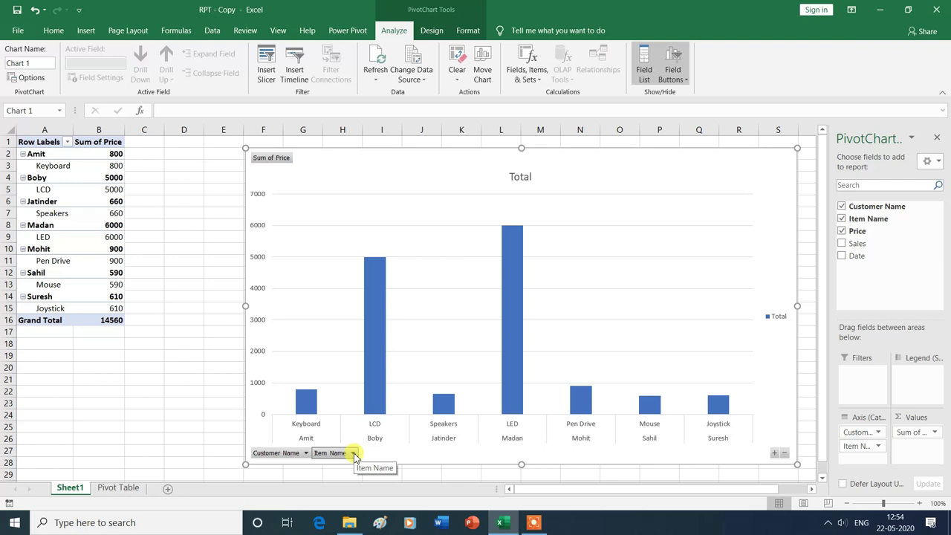
pyautogui.click(353, 453)
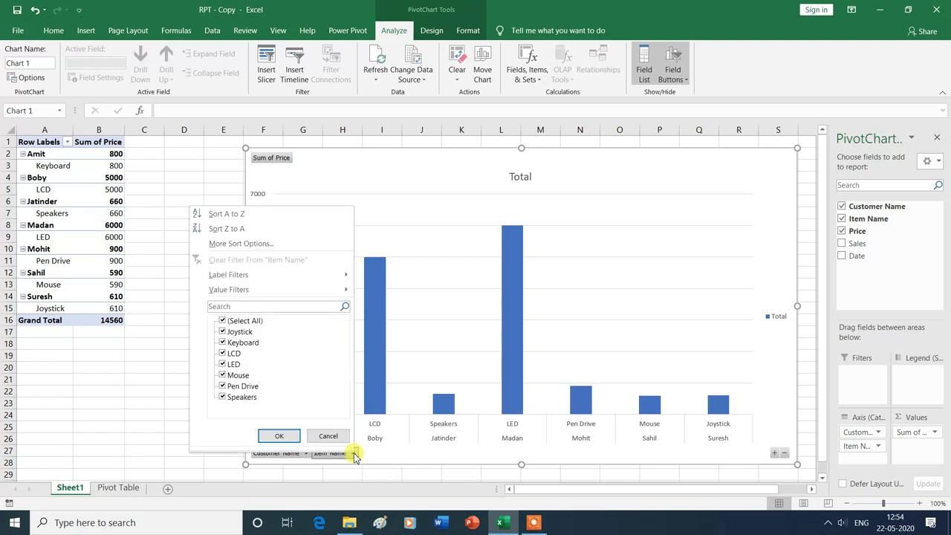
# - Limit the Item Name filter to LED and Pen Drive, for a 6900 grand total
pyautogui.click(222, 322)
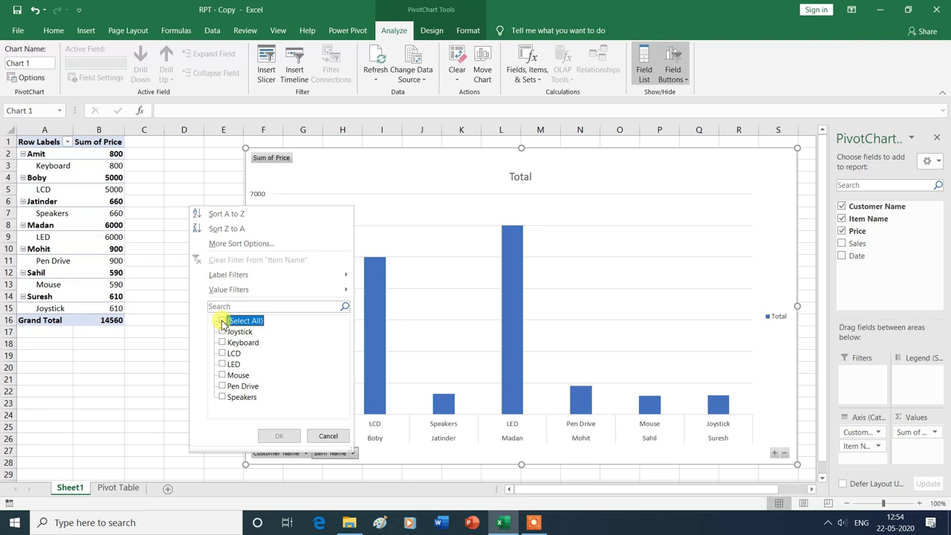
pyautogui.click(222, 364)
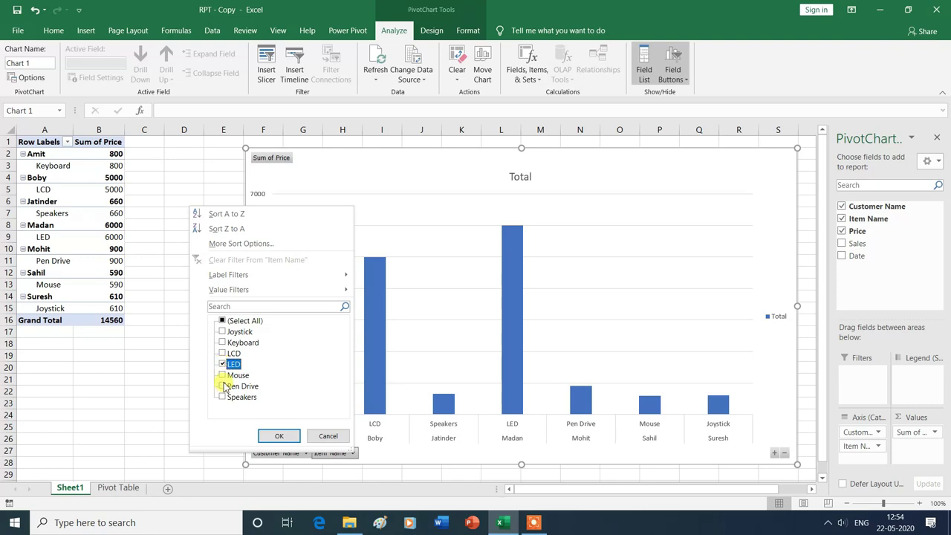
pyautogui.click(225, 387)
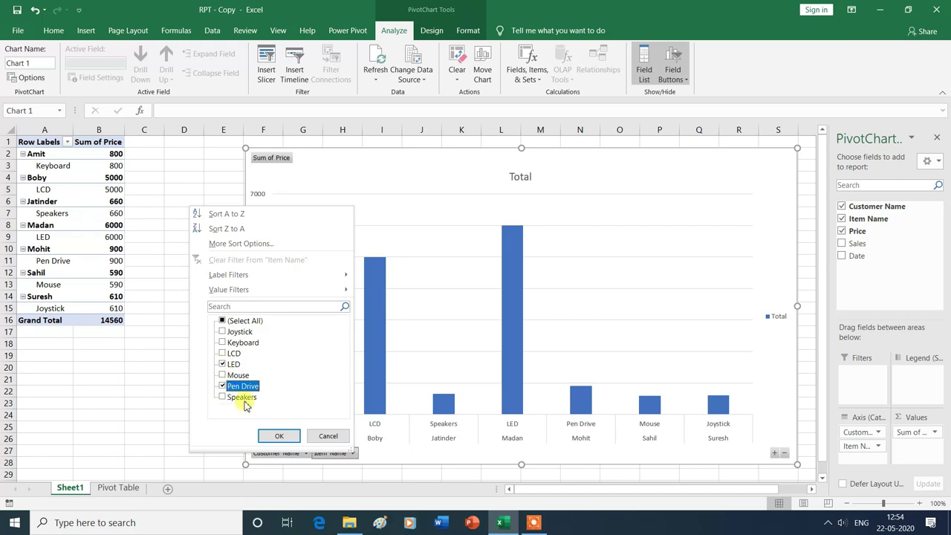
pyautogui.click(280, 438)
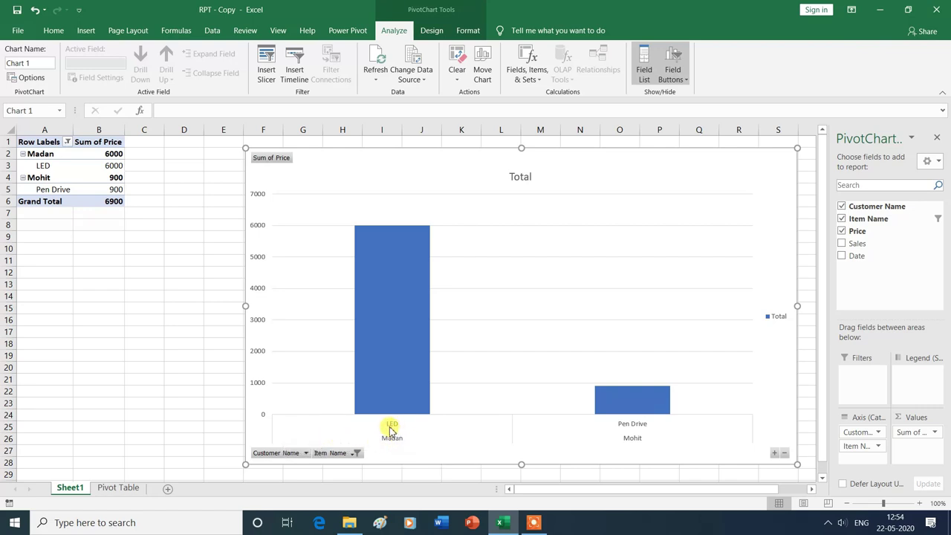
pyautogui.moveTo(375, 274)
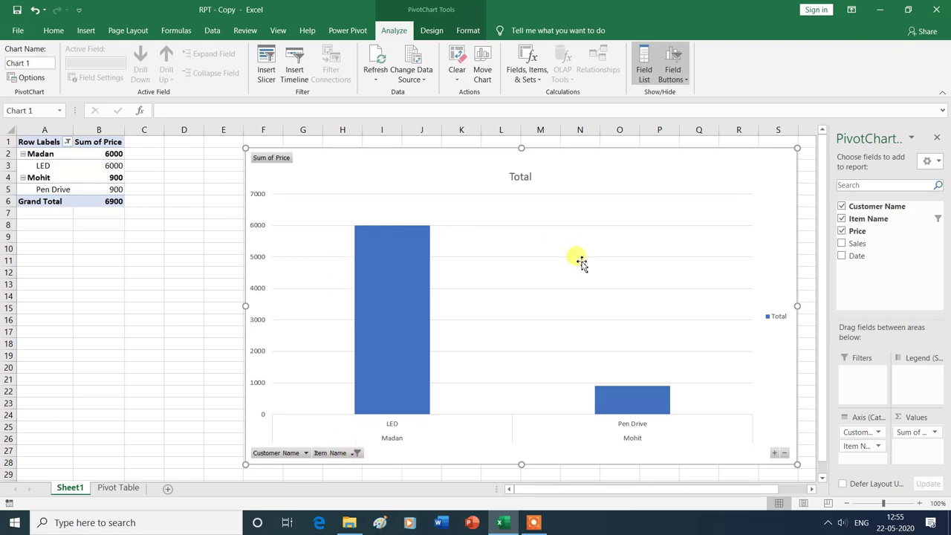
pyautogui.click(356, 453)
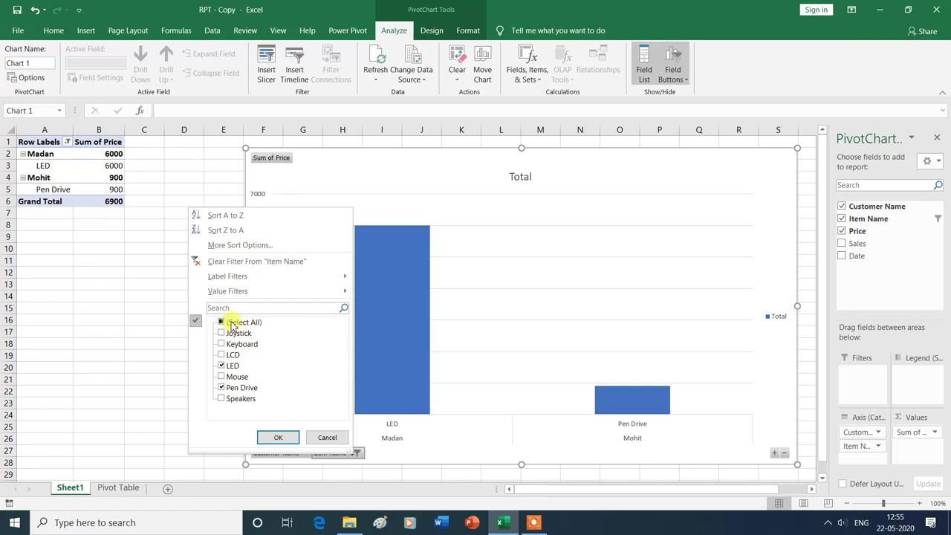
# - Tick (Select All) in the Item Name filter to bring back all seven items and 14560
pyautogui.click(232, 326)
pyautogui.click(230, 324)
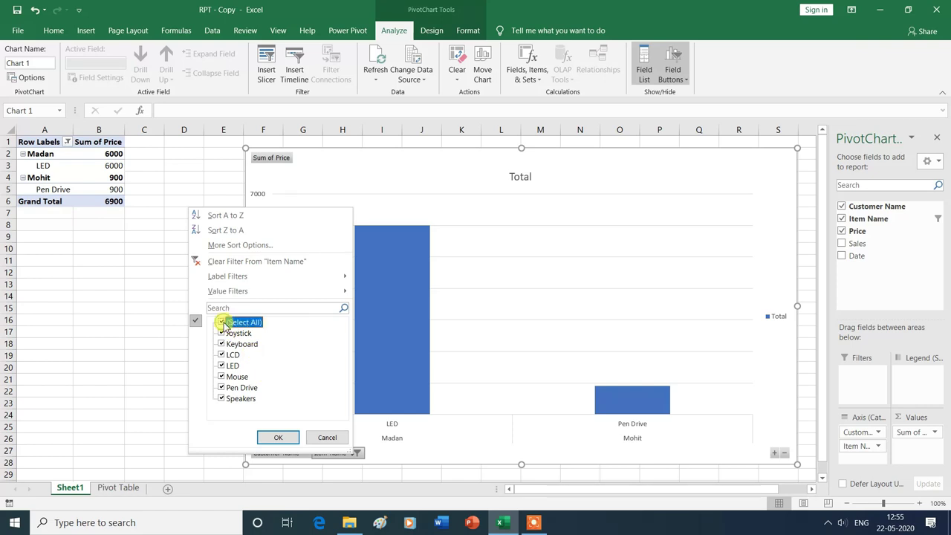
pyautogui.click(284, 436)
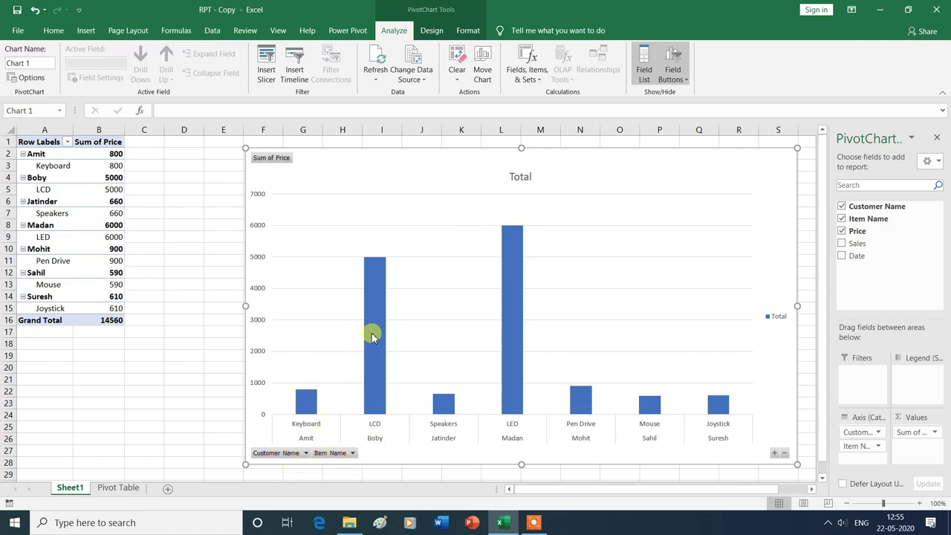
pyautogui.moveTo(372, 335)
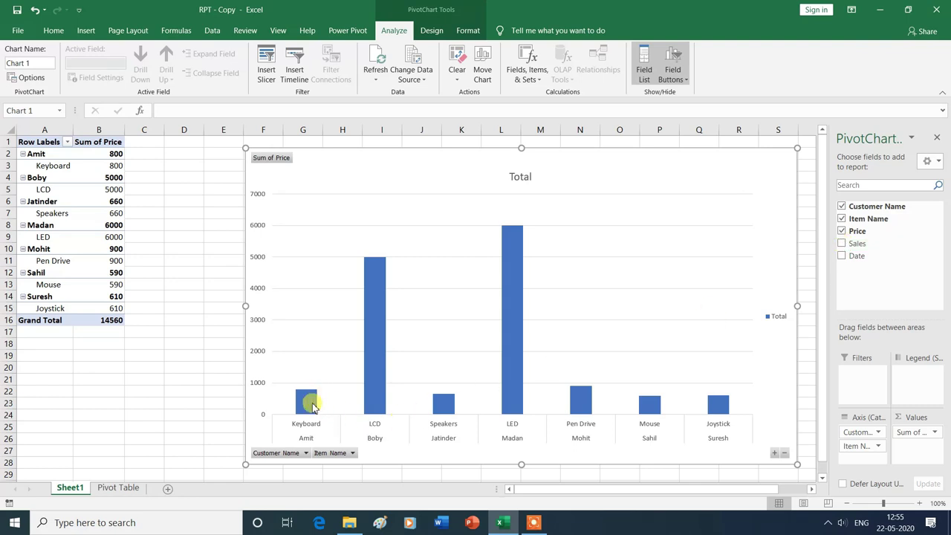
# - Tick the Sales field to add orange Sum of Sales bars, with a 104410 grand total
pyautogui.click(842, 244)
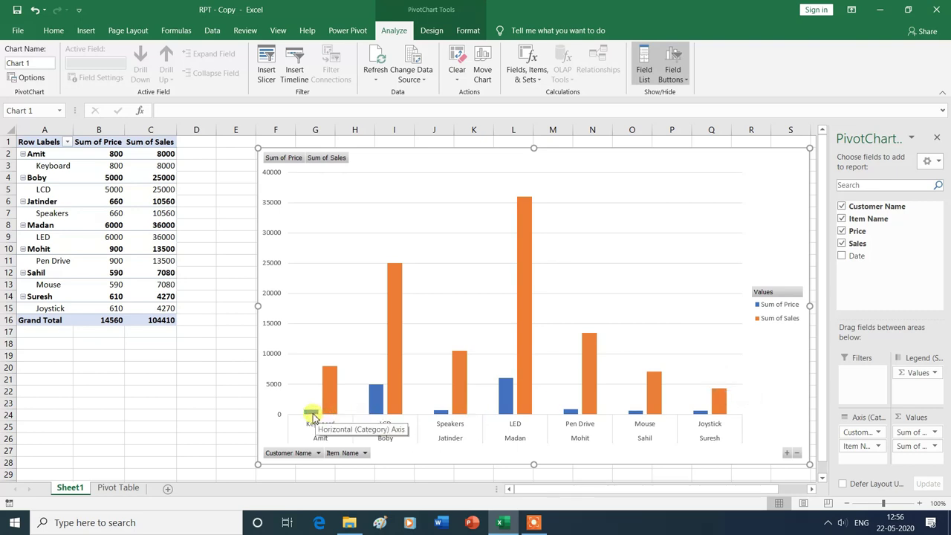
pyautogui.moveTo(311, 414)
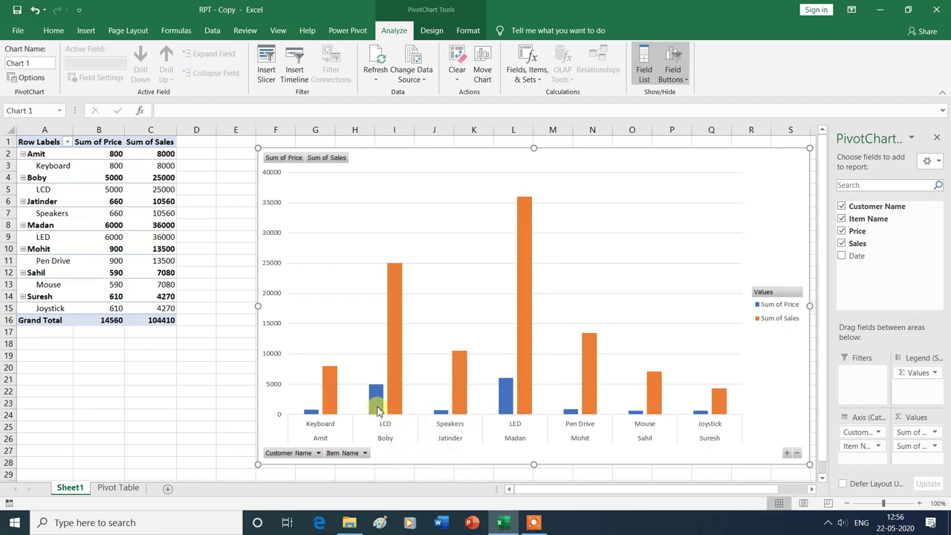
pyautogui.moveTo(377, 411)
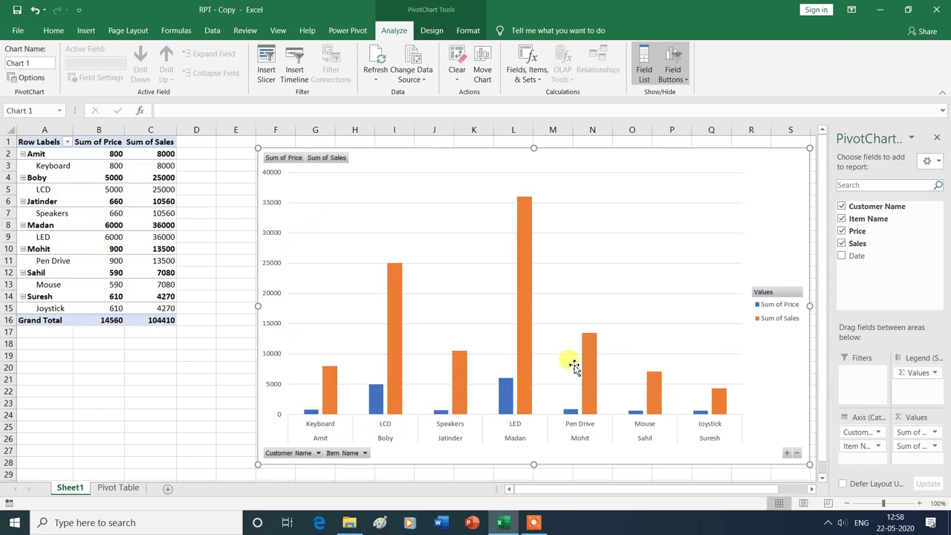
# - Tick the Date field so each item's sale date appears on the chart axis
pyautogui.click(842, 256)
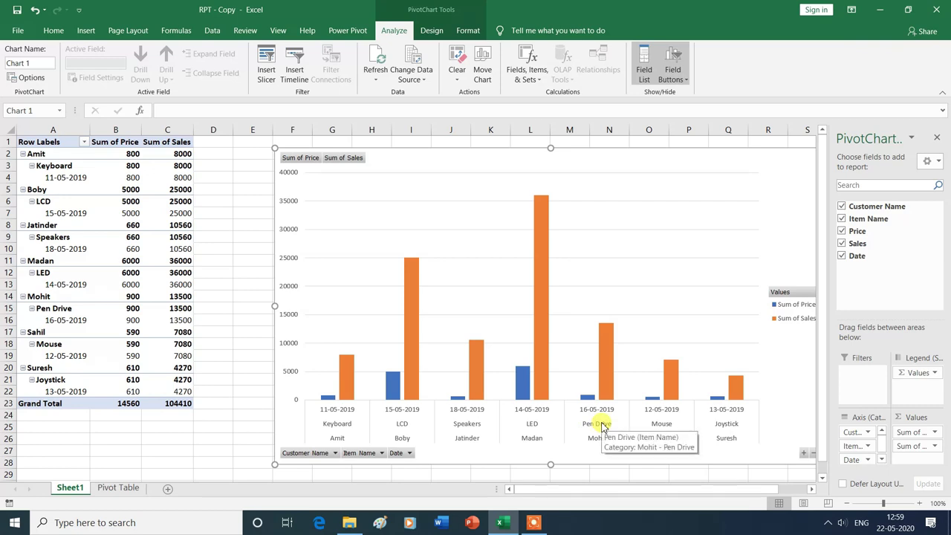
# - Filter the chart to date 16-05-2019, leaving only Pen Drive at 900 price and 13500 sales
pyautogui.click(410, 453)
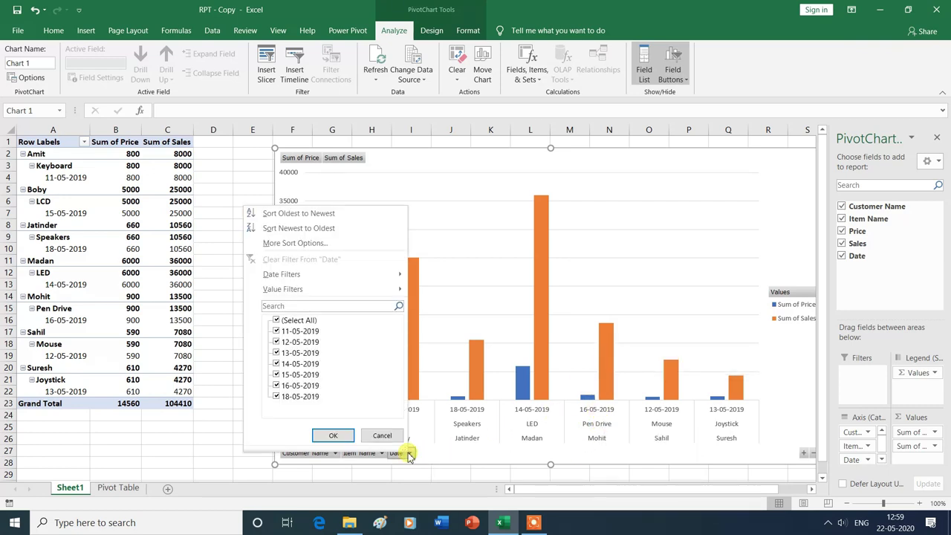
pyautogui.click(277, 321)
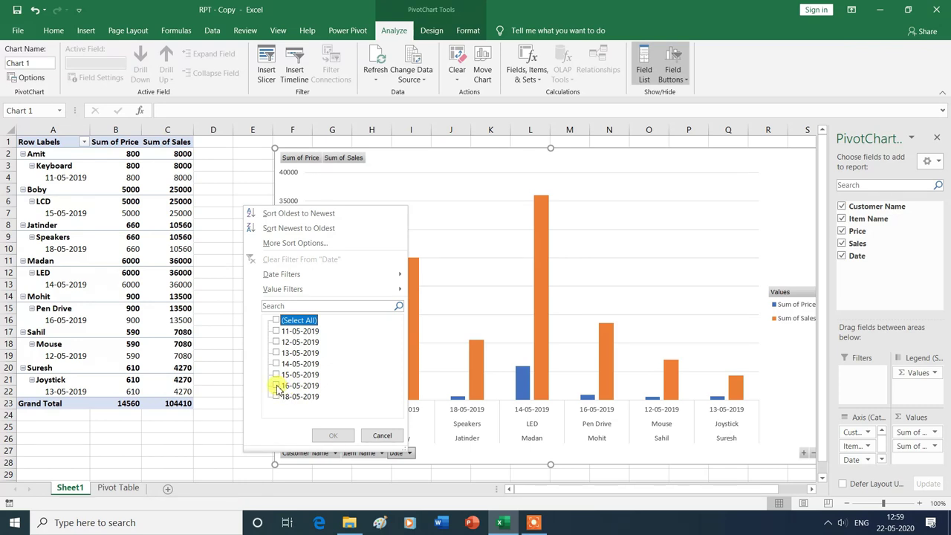
pyautogui.click(276, 385)
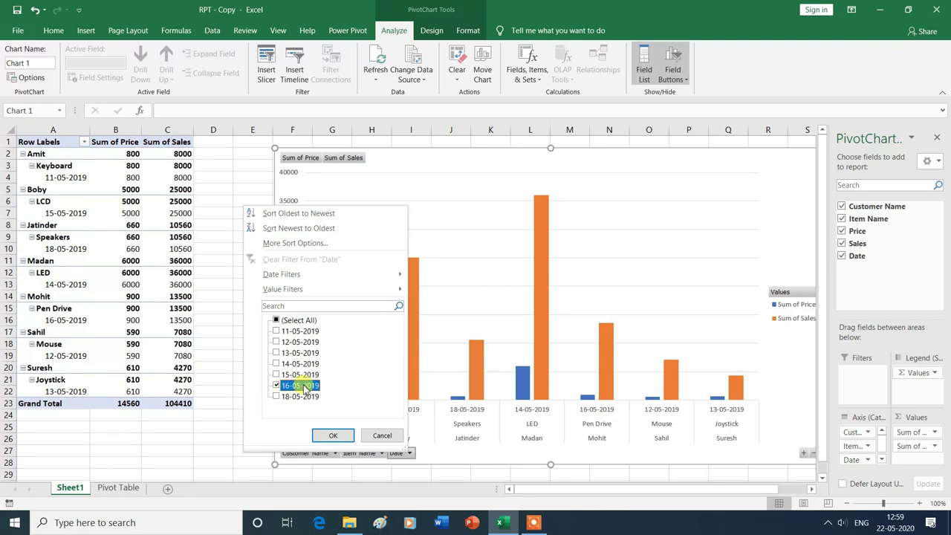
pyautogui.click(337, 435)
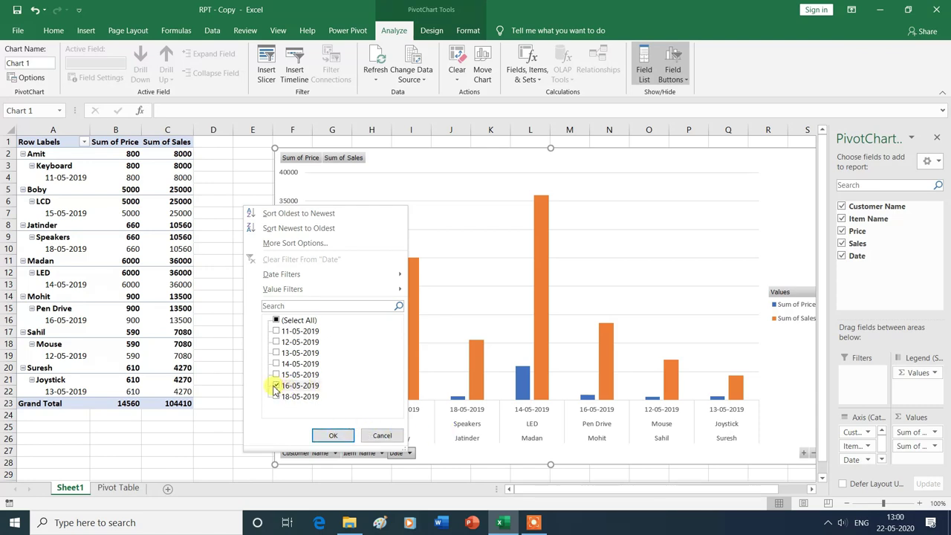
pyautogui.click(336, 432)
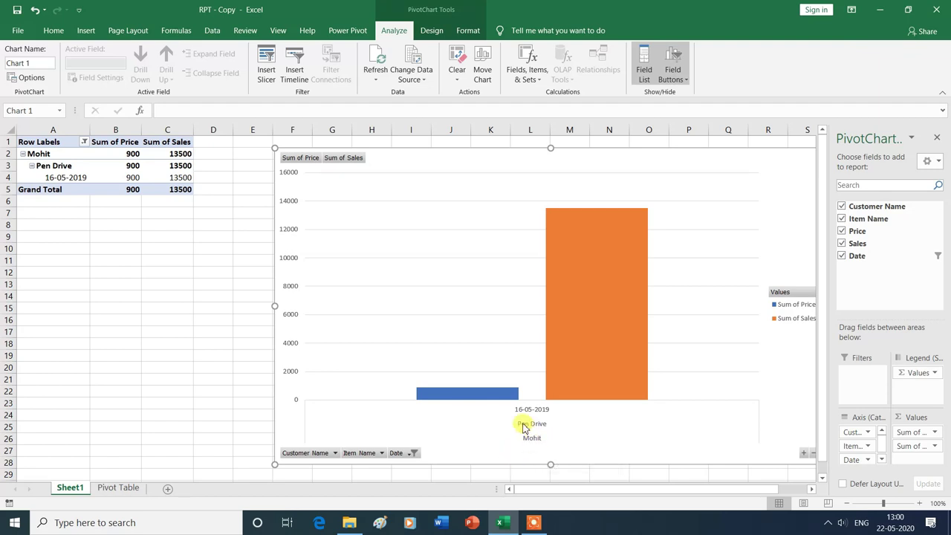
# - Reopen the Date field's filter list on the chart
pyautogui.moveTo(481, 397)
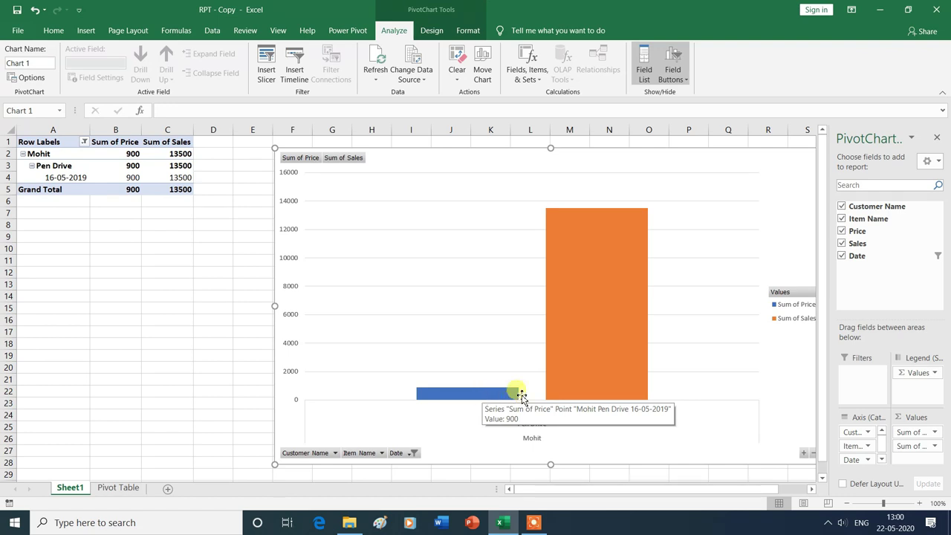
pyautogui.moveTo(576, 387)
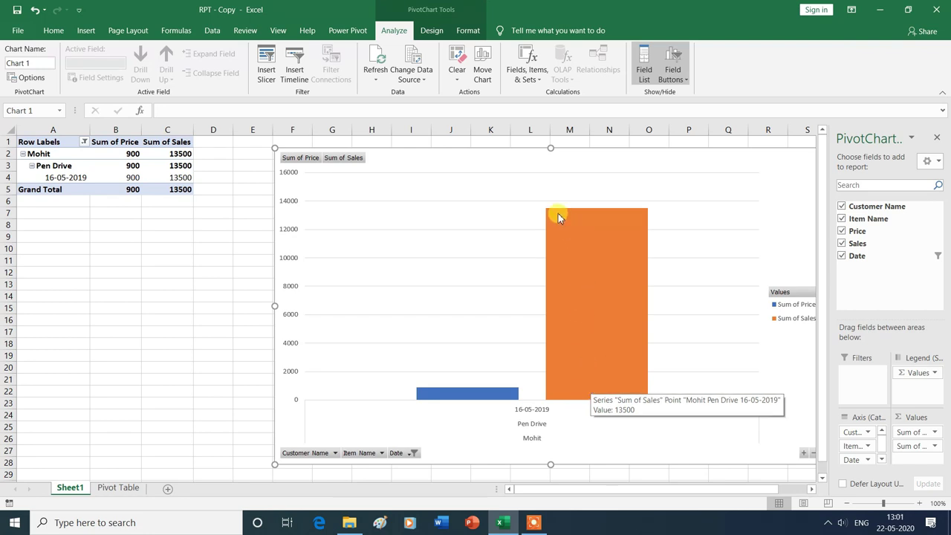
pyautogui.moveTo(603, 395)
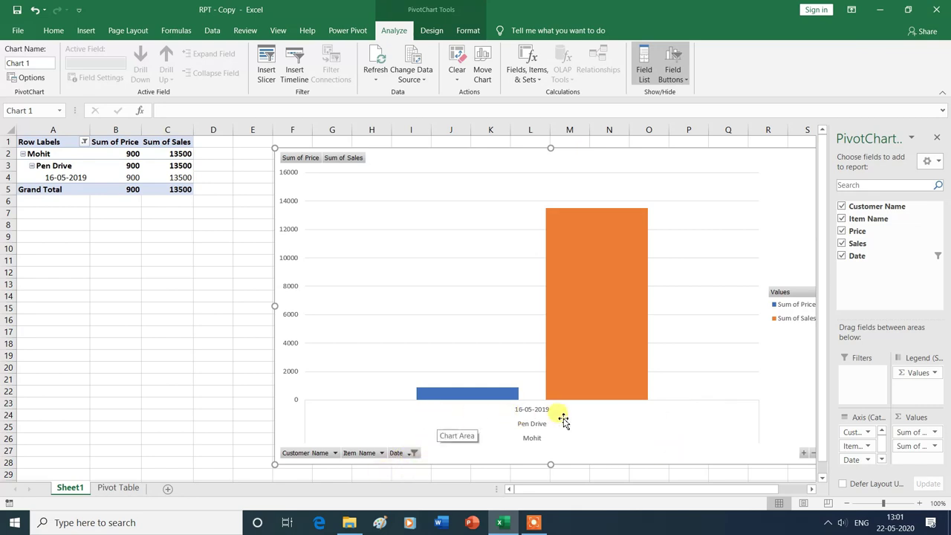
pyautogui.click(412, 453)
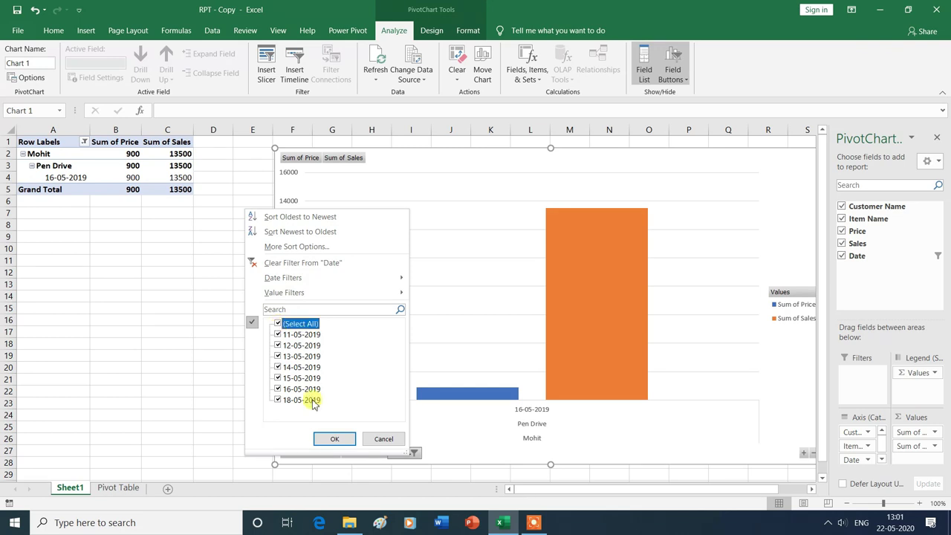
# - Restore all dates to the chart and start Insert Slicer from PivotChart Analyze
pyautogui.click(335, 438)
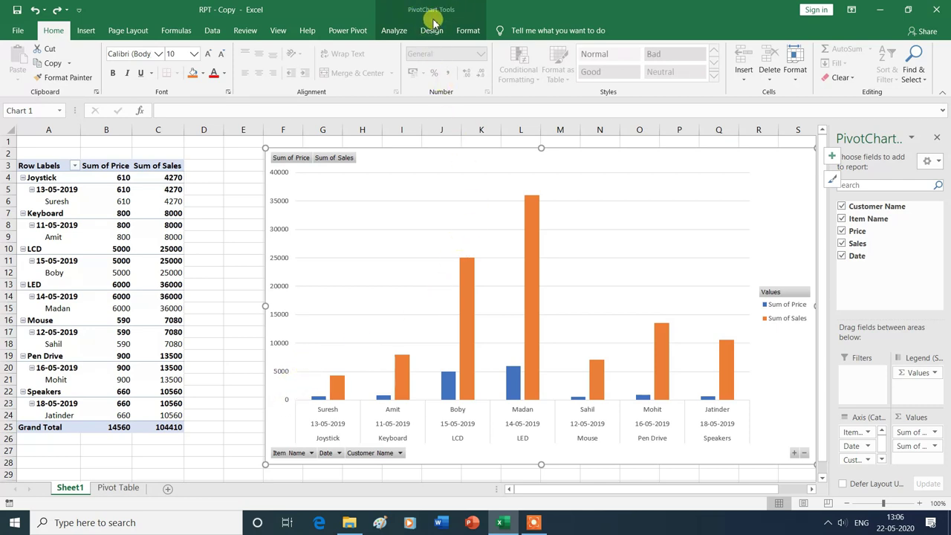
pyautogui.click(395, 31)
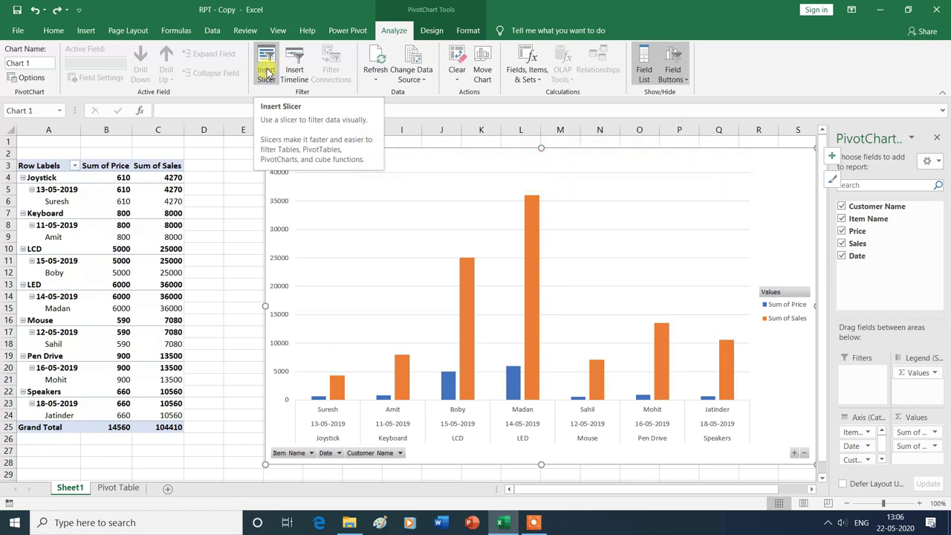
pyautogui.click(268, 75)
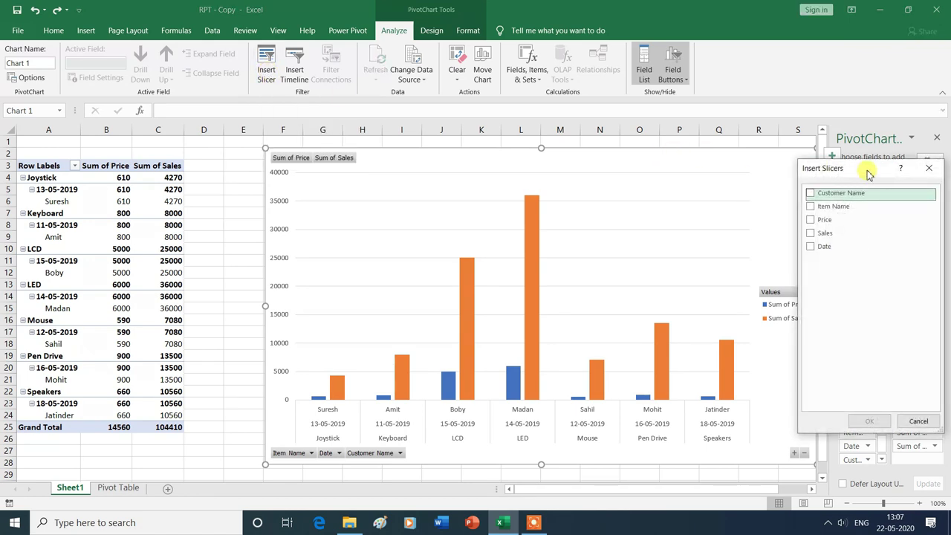
# - Insert a Customer Name slicer and place it beside the chart near columns T–V
pyautogui.moveTo(868, 172)
pyautogui.mouseDown()
pyautogui.moveTo(180, 197)
pyautogui.moveTo(869, 170)
pyautogui.mouseUp()
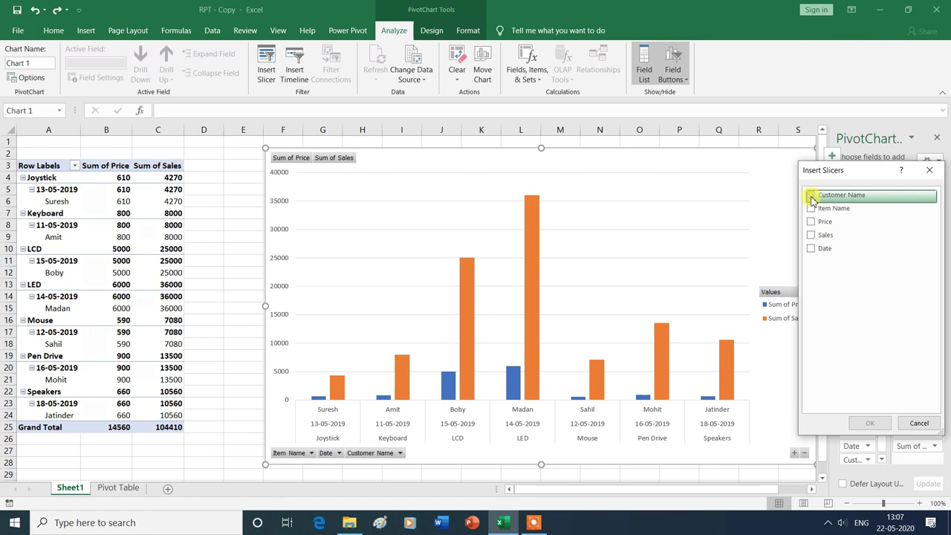
pyautogui.click(811, 197)
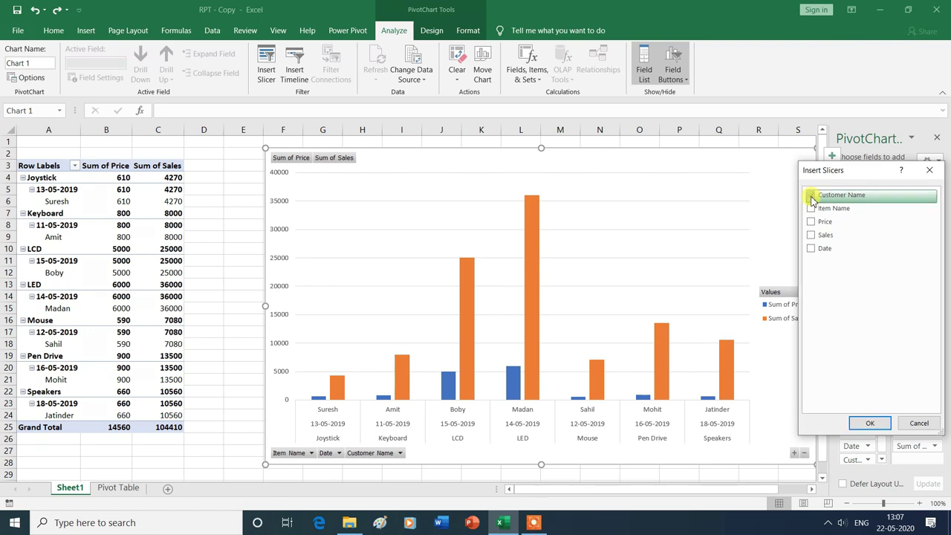
pyautogui.click(872, 423)
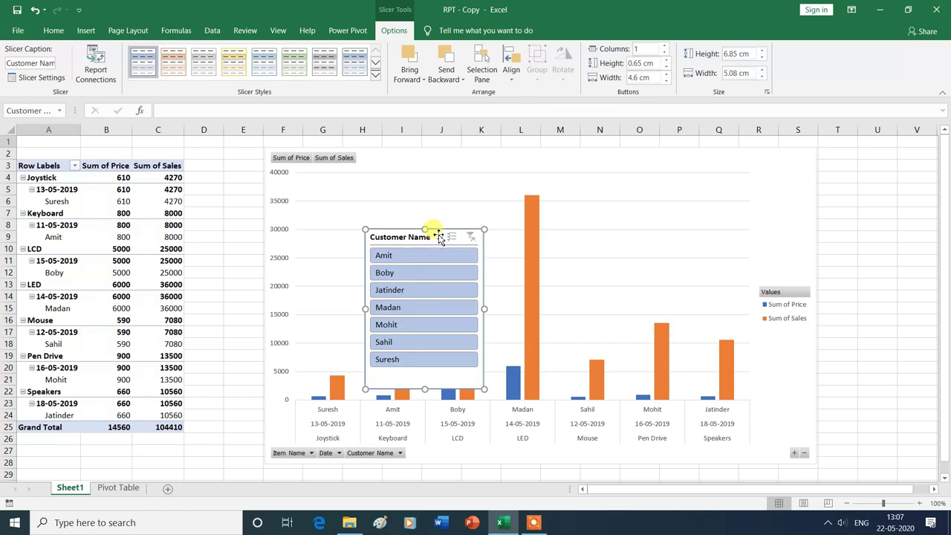
pyautogui.moveTo(438, 235); pyautogui.dragTo(889, 222)
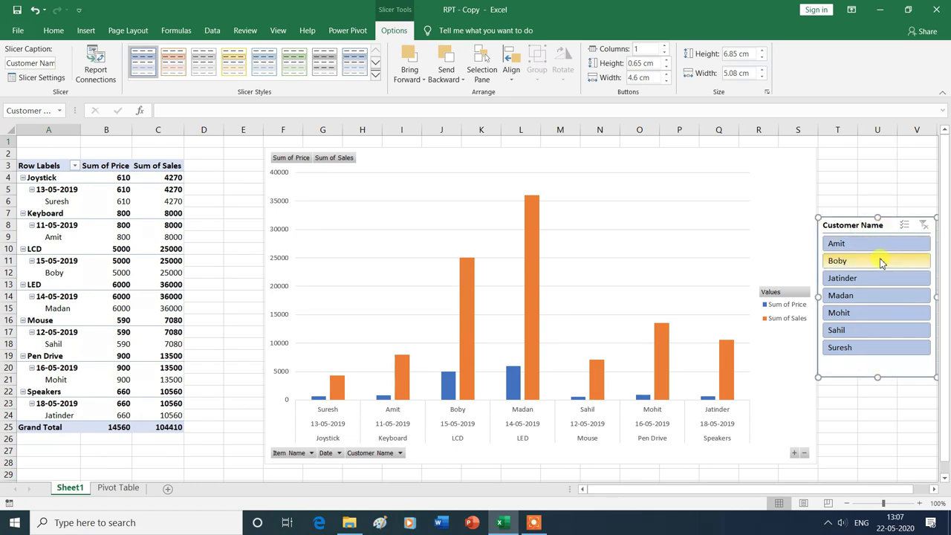
# - Size the slicer to 7.5 cm tall by 5.4 cm wide, then filter to one customer's Keyboard row
pyautogui.click(762, 51)
pyautogui.click(762, 51)
pyautogui.click(762, 52)
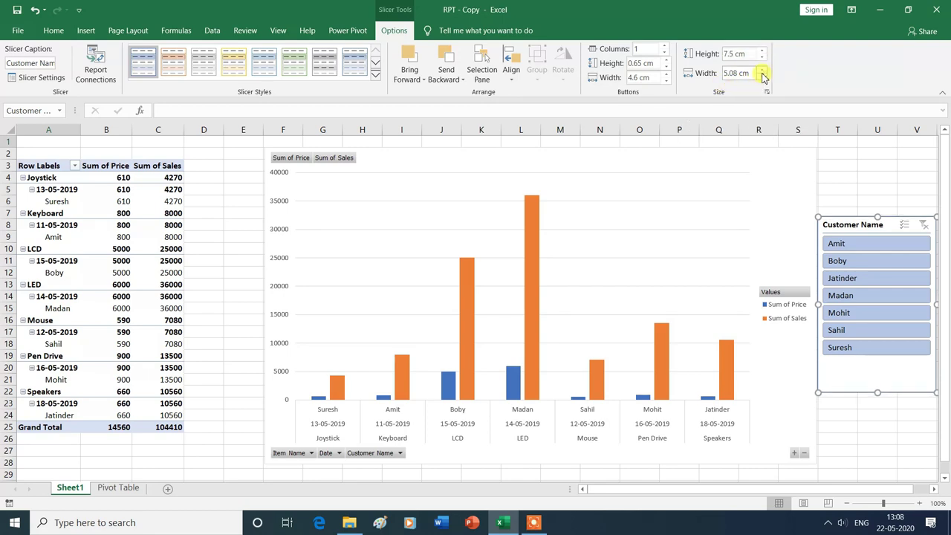
pyautogui.click(762, 69)
pyautogui.click(762, 69)
pyautogui.click(762, 70)
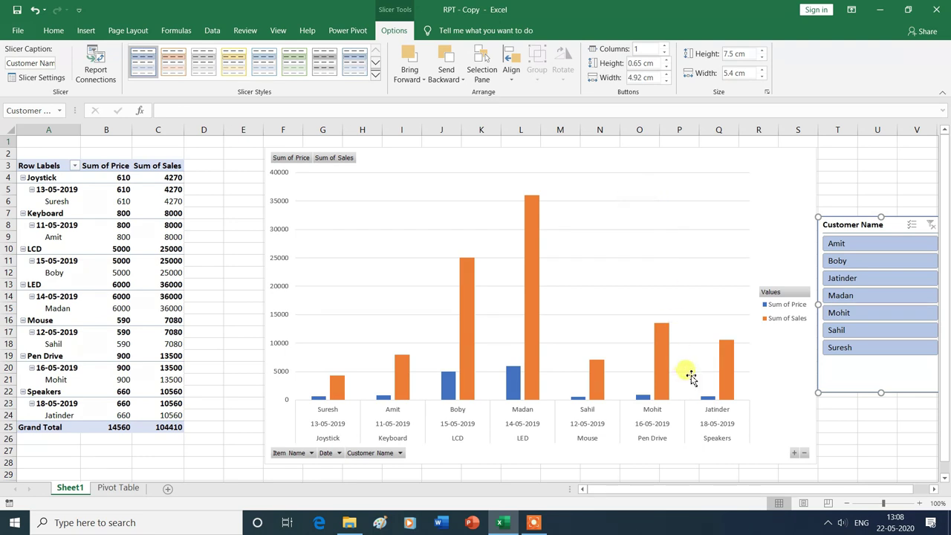
pyautogui.click(853, 249)
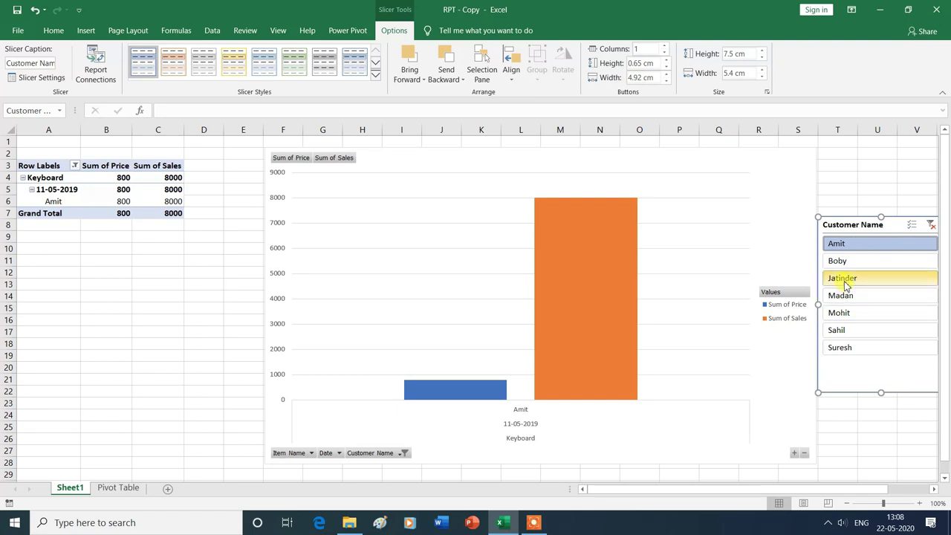
# - Filter the slicer to single customers in turn, then enable Multi-Select
pyautogui.click(842, 315)
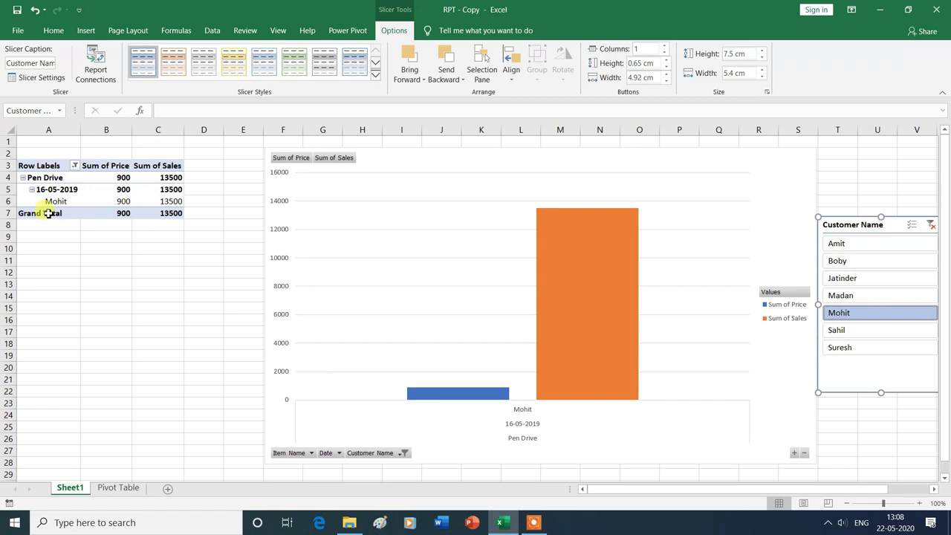
pyautogui.click(854, 355)
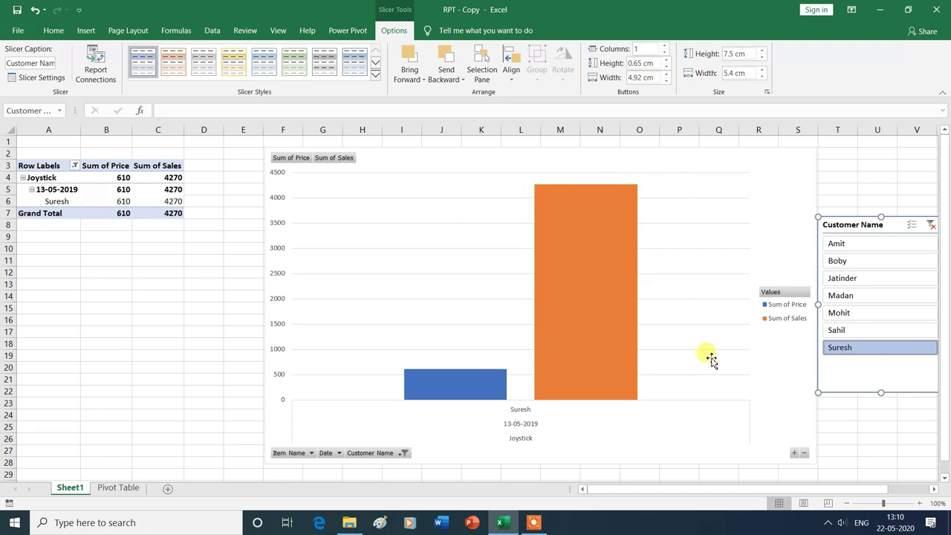
pyautogui.click(912, 226)
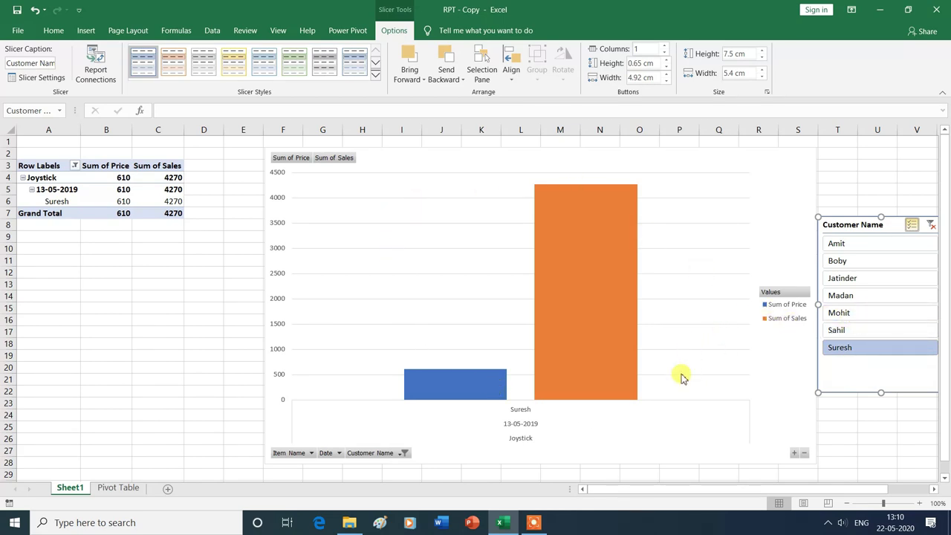
# - Select the remaining six customers so all seven show, totalling 14560 price and 104410 sales
pyautogui.click(853, 315)
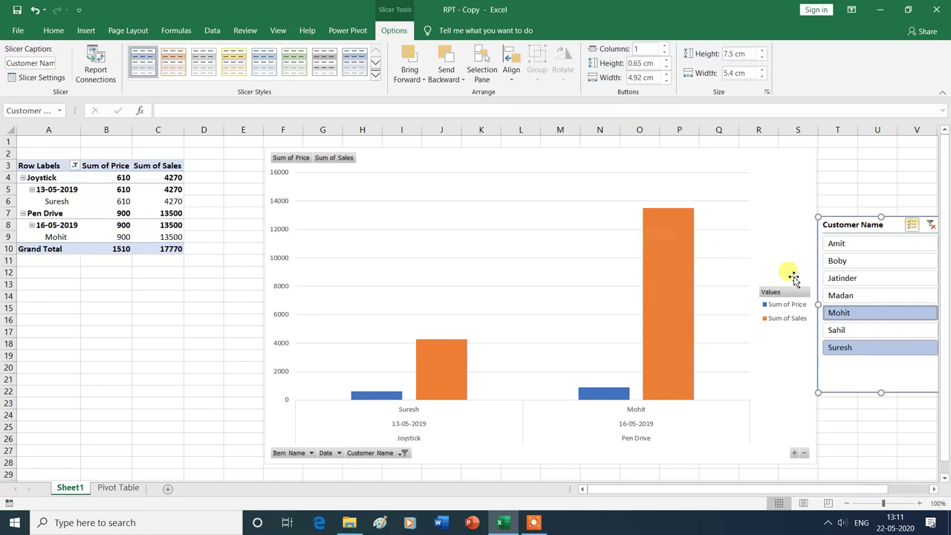
pyautogui.click(844, 263)
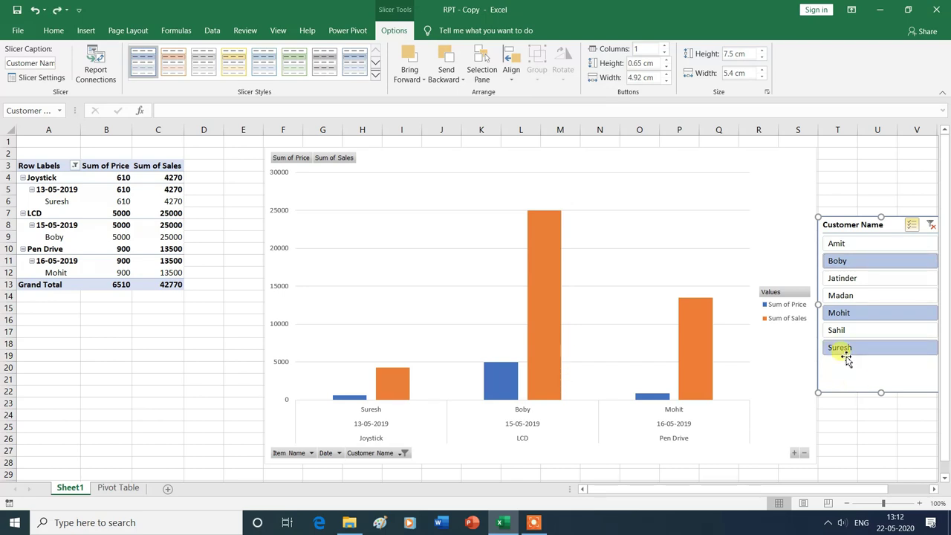
pyautogui.click(843, 245)
pyautogui.click(844, 278)
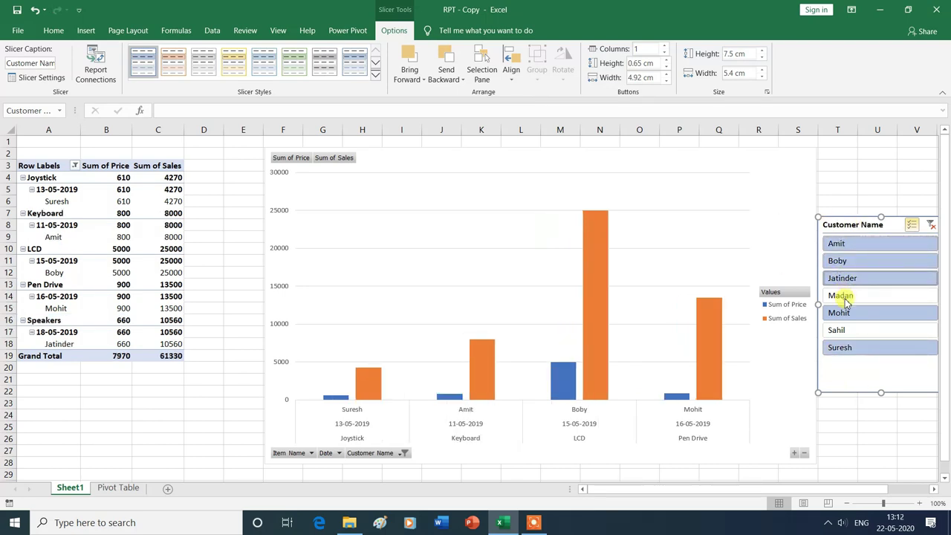
pyautogui.click(842, 296)
pyautogui.click(837, 330)
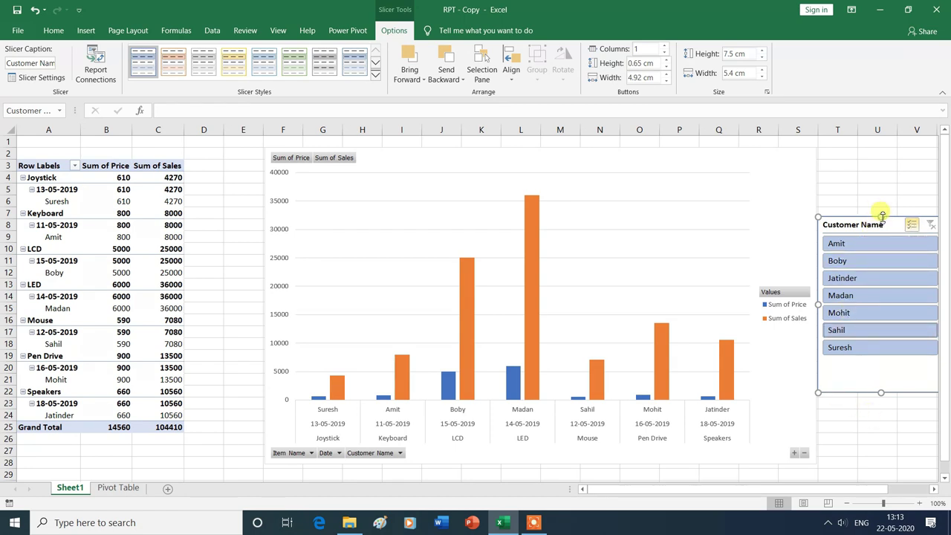
# - Delete the Customer Name slicer and bring up the PivotChart's Design tools
pyautogui.press('Delete')
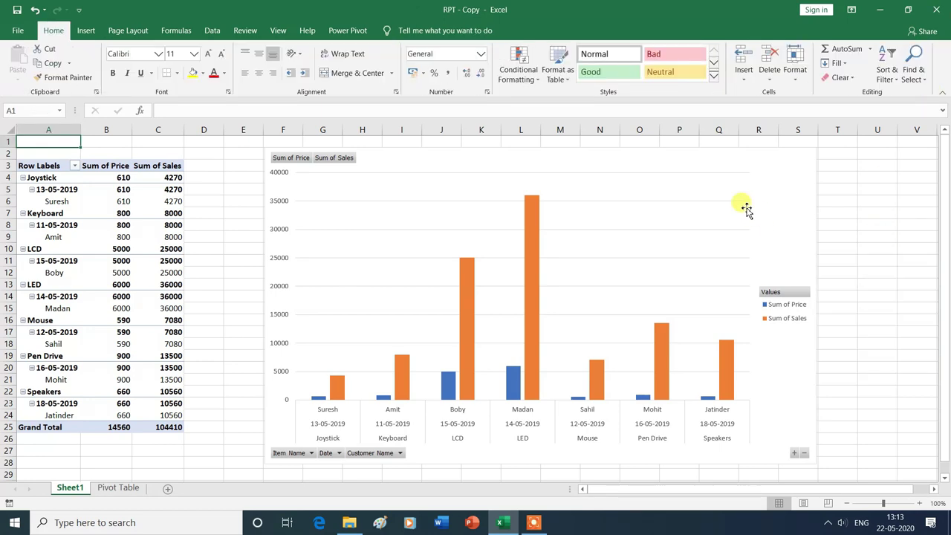
pyautogui.click(688, 246)
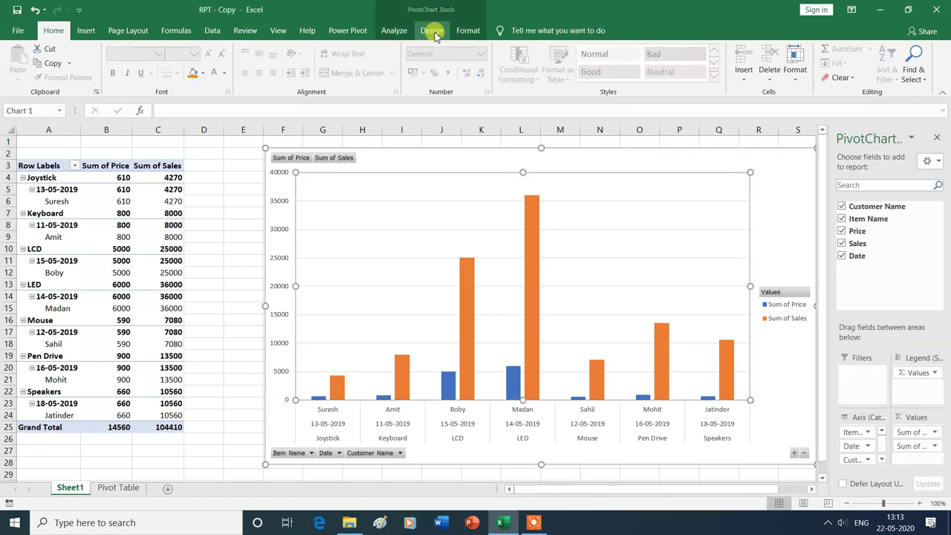
pyautogui.click(433, 31)
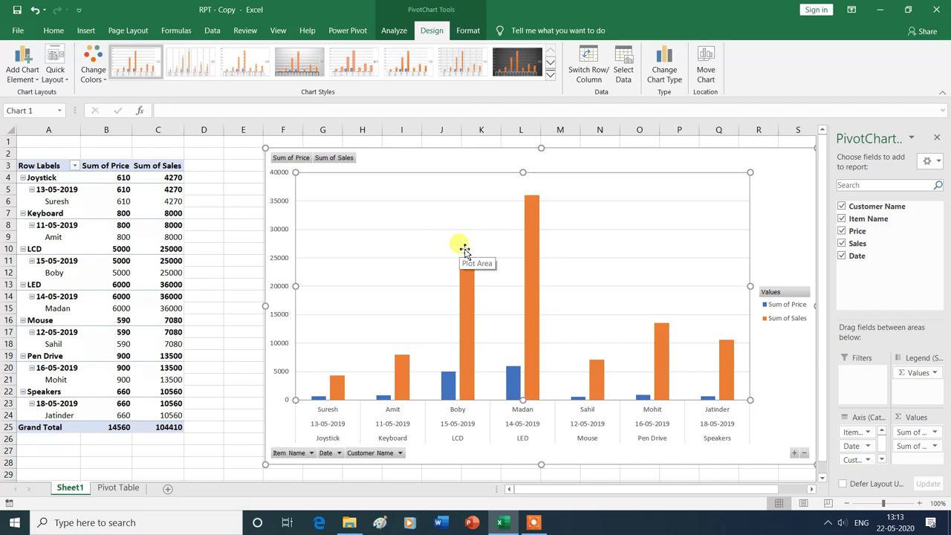
# - Apply Colorful Palette 4 so Price bars turn green and Sales bars blue
pyautogui.click(65, 83)
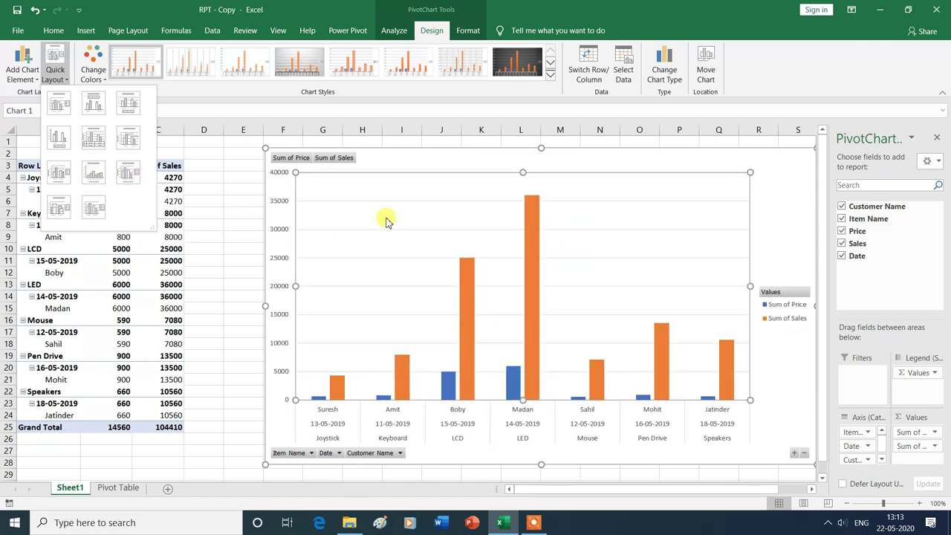
pyautogui.click(94, 73)
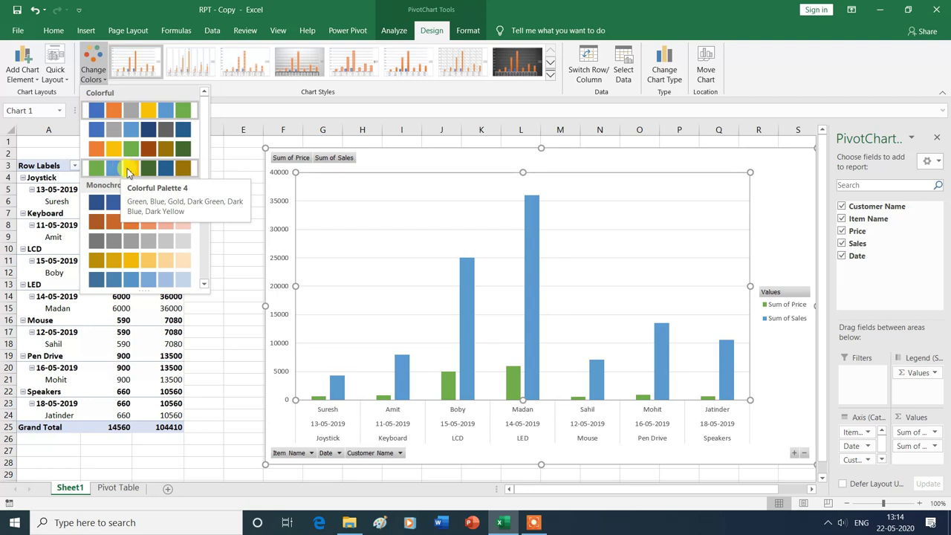
pyautogui.click(127, 170)
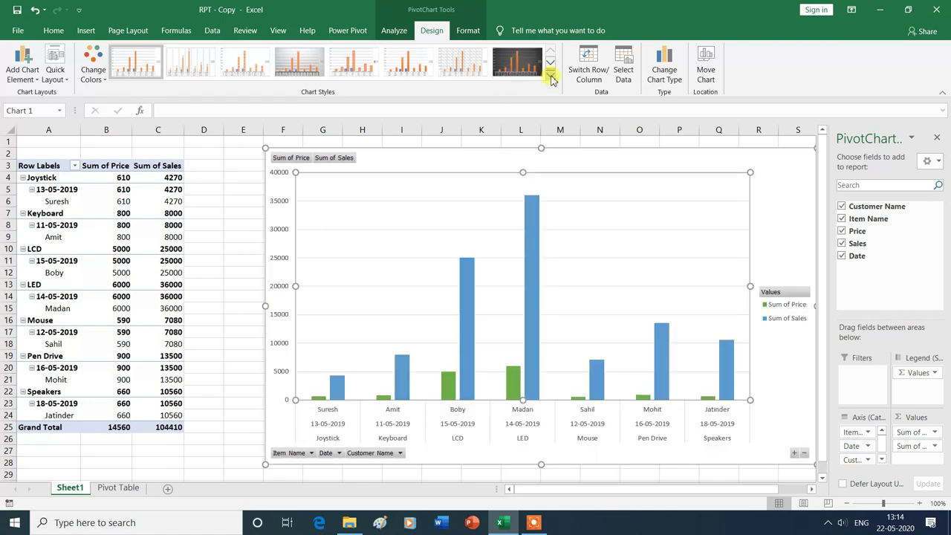
# - Apply the dark Style 8 from the expanded Chart Styles gallery
pyautogui.click(551, 75)
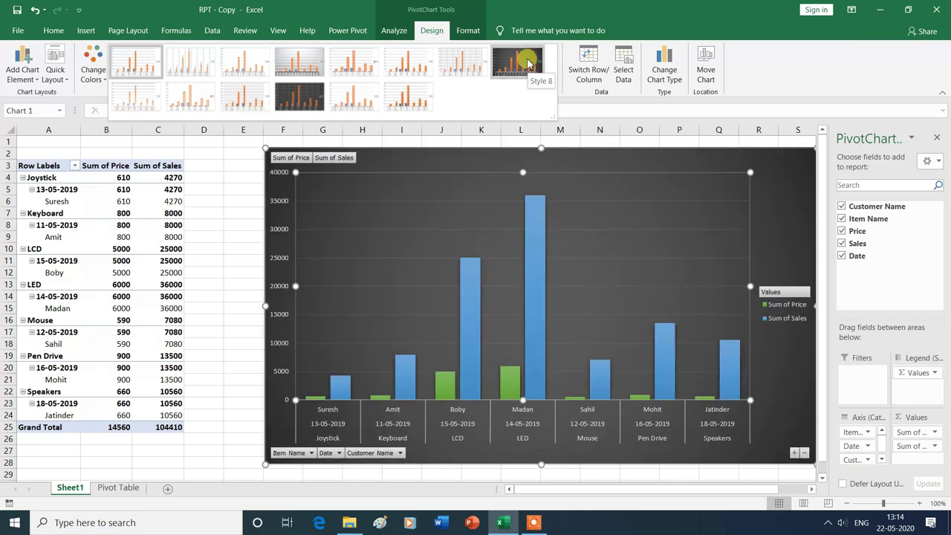
pyautogui.click(527, 63)
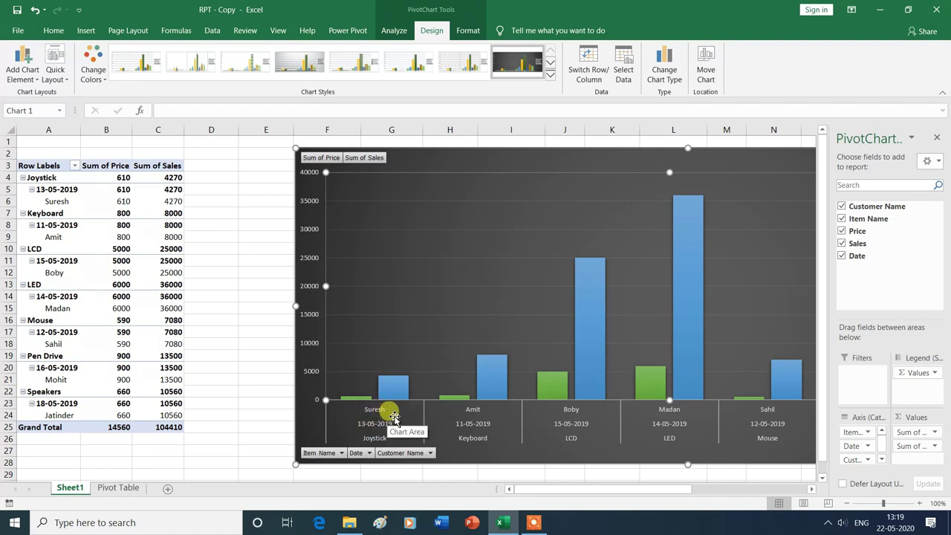
pyautogui.click(583, 68)
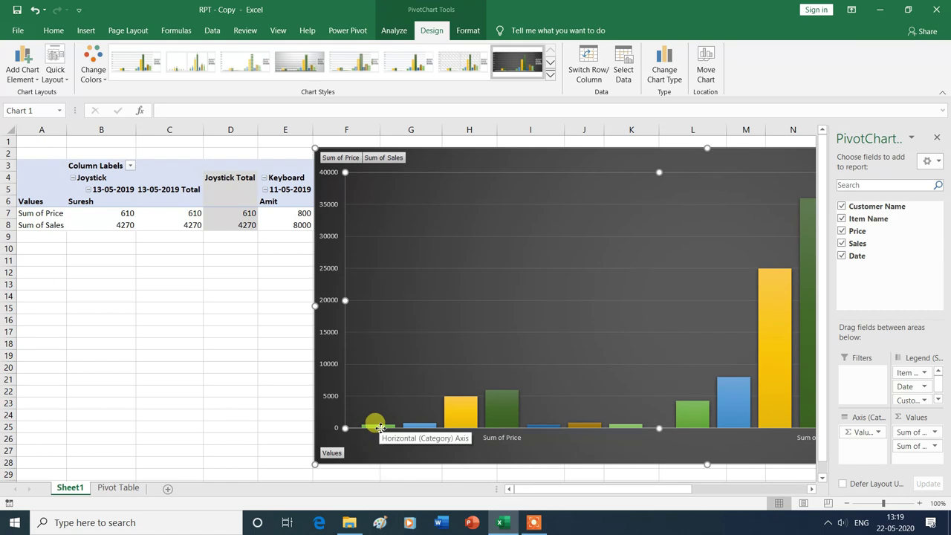
pyautogui.moveTo(378, 428)
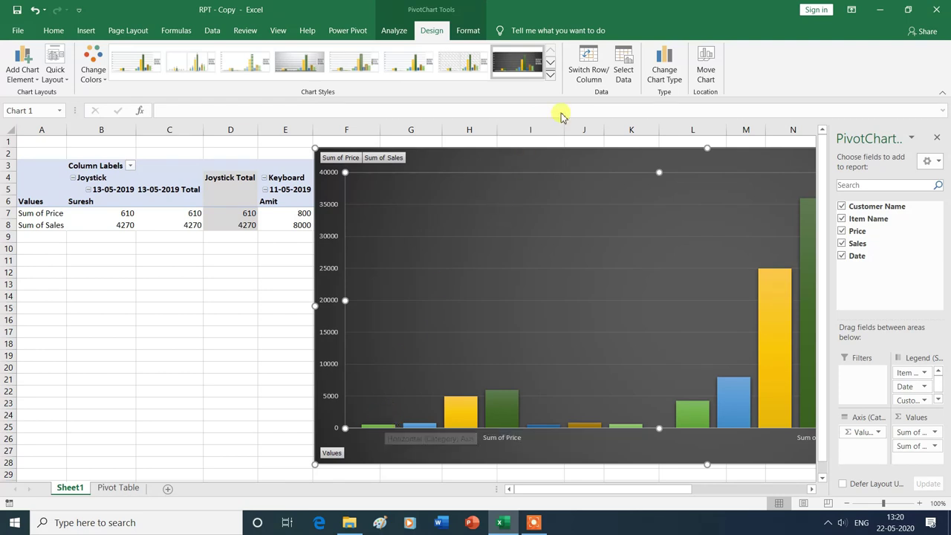
pyautogui.click(589, 63)
pyautogui.click(668, 313)
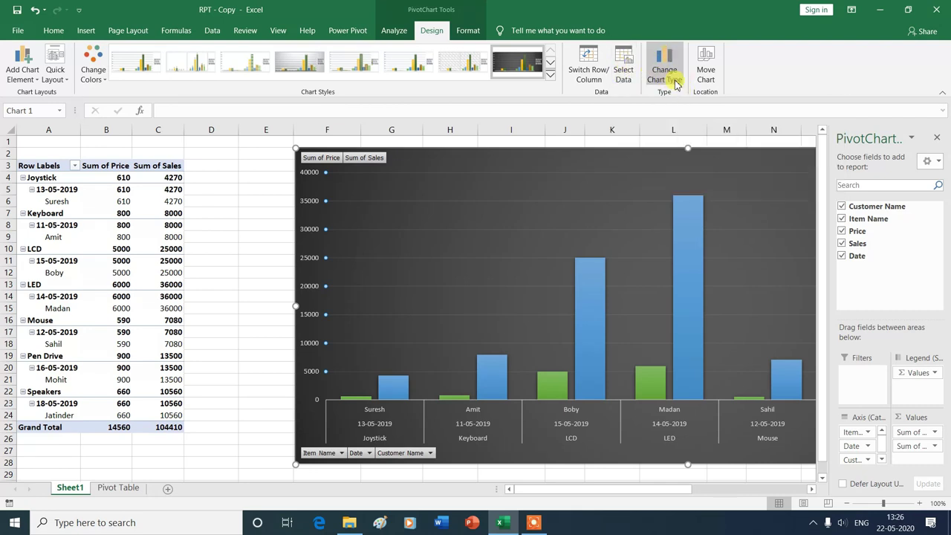
pyautogui.moveTo(599, 288)
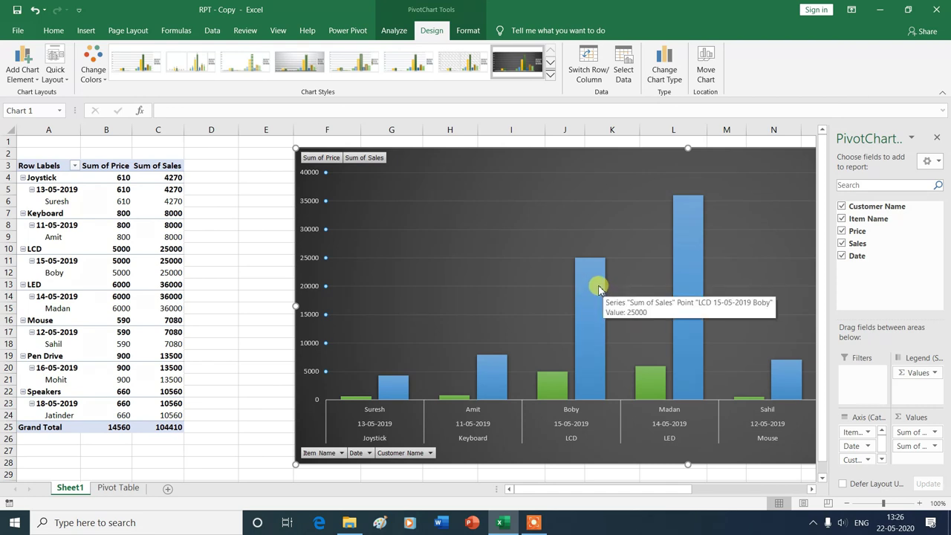
pyautogui.click(663, 72)
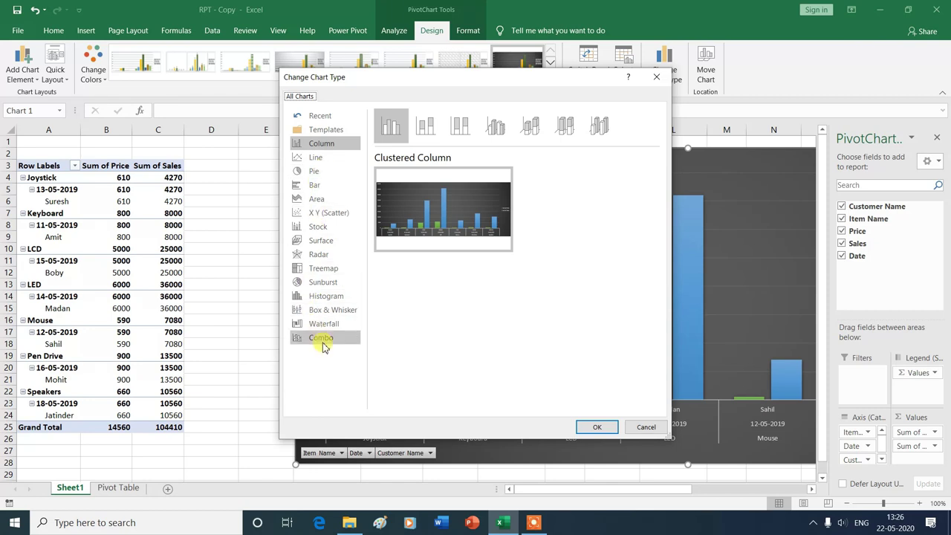
pyautogui.click(656, 77)
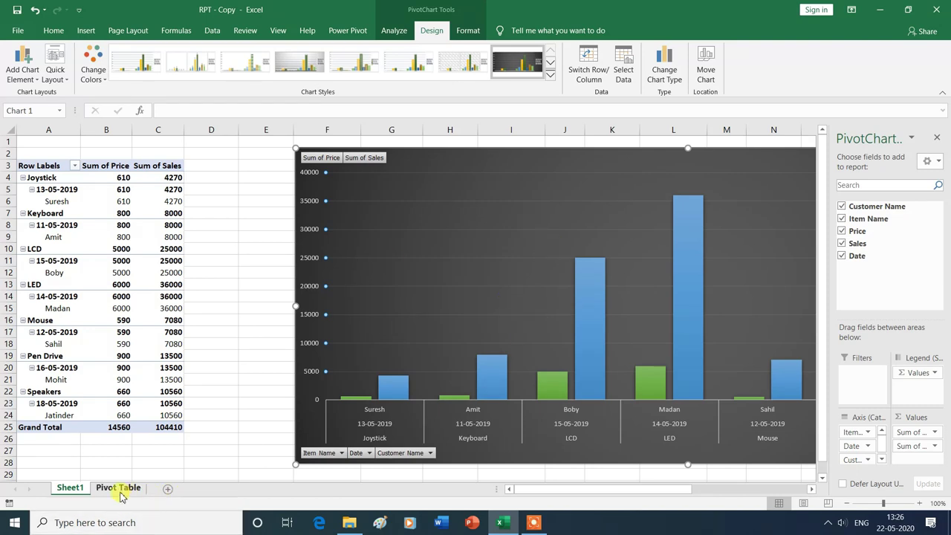
# - Add a new Sheet2 and move the PivotChart onto it with Move Chart
pyautogui.click(168, 489)
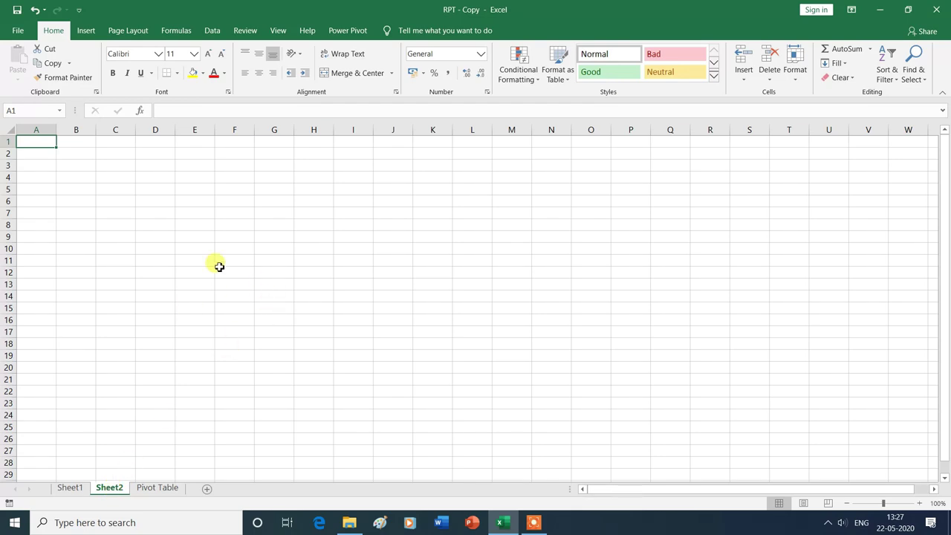
pyautogui.click(74, 489)
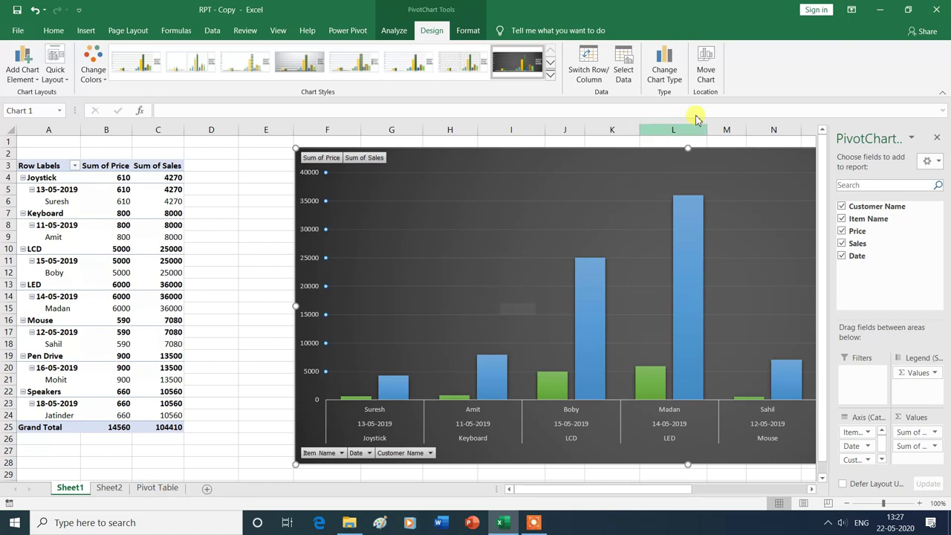
pyautogui.click(709, 74)
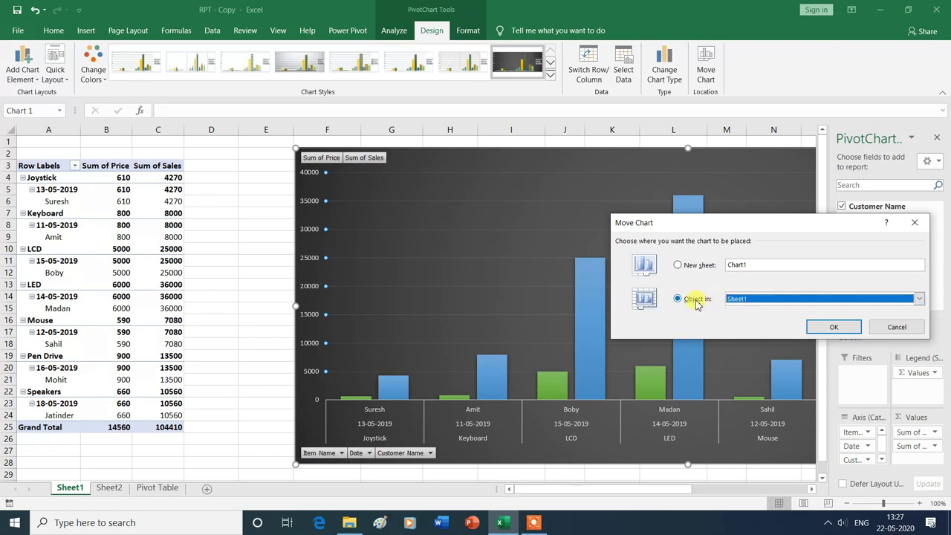
pyautogui.click(897, 302)
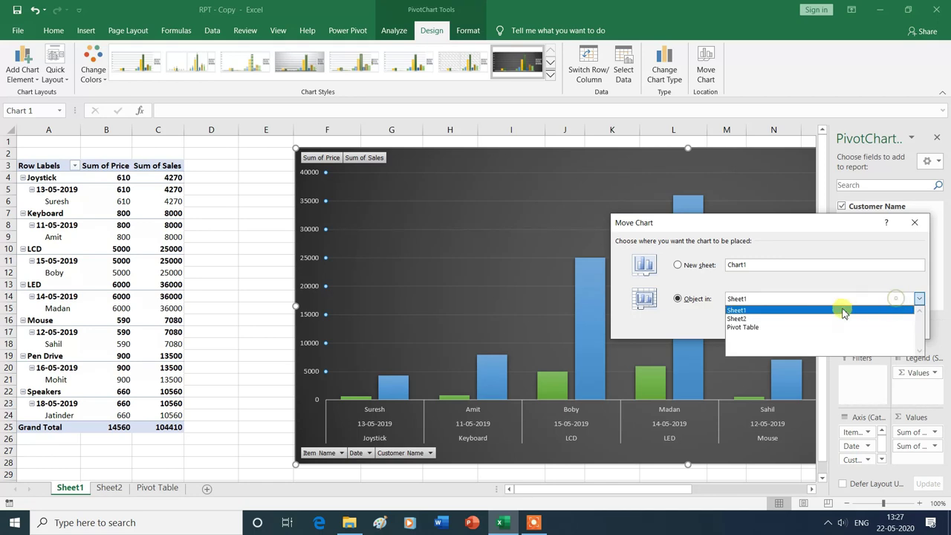
pyautogui.click(736, 319)
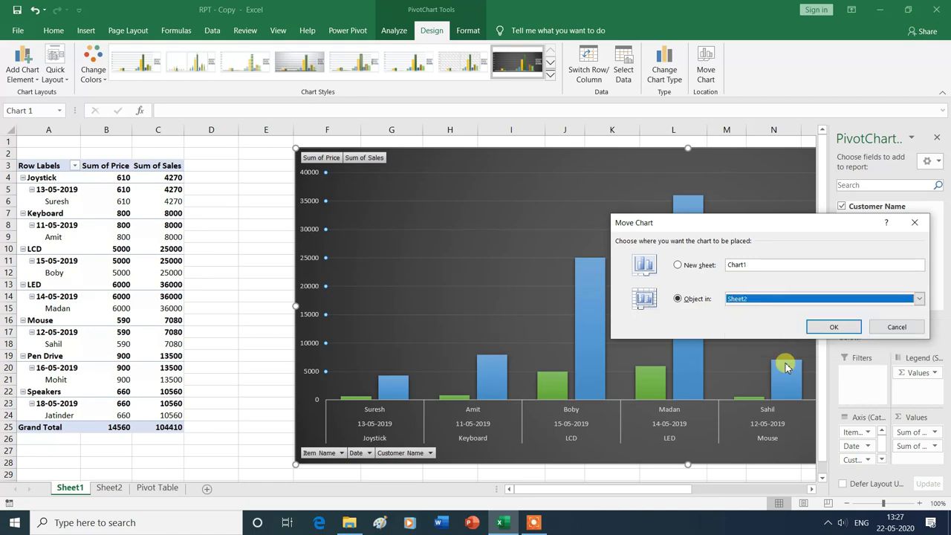
pyautogui.click(834, 325)
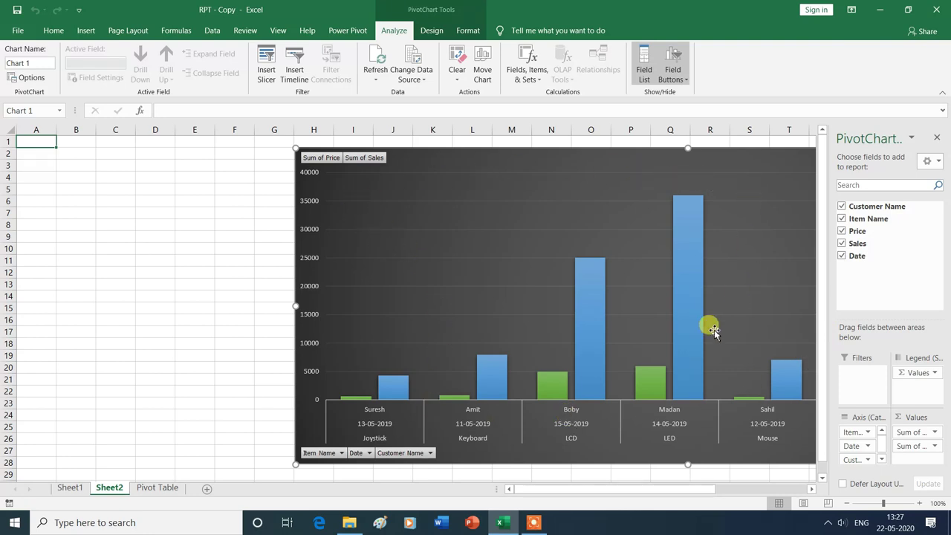
# - Check the Sheet1, Sheet2 and Pivot Table tabs, ending on the chart in Sheet2
pyautogui.click(76, 488)
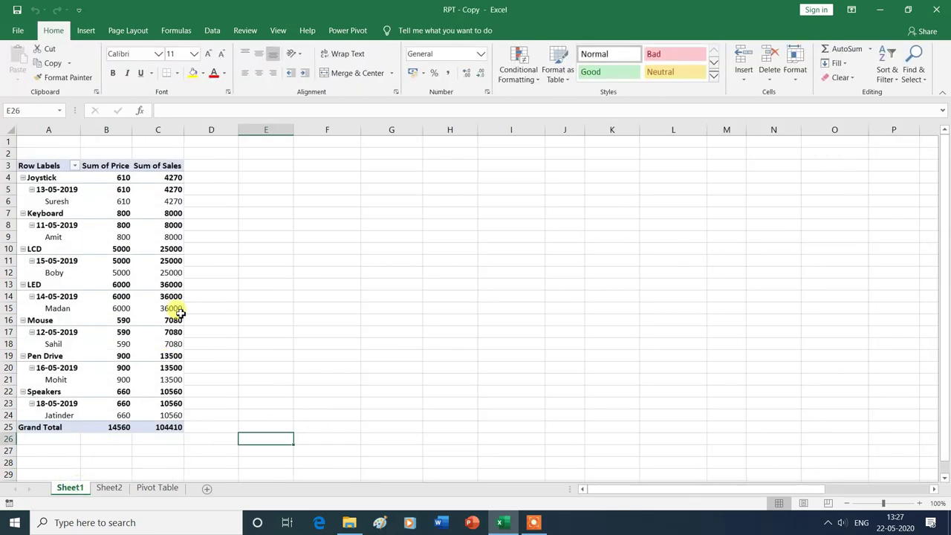
pyautogui.click(112, 489)
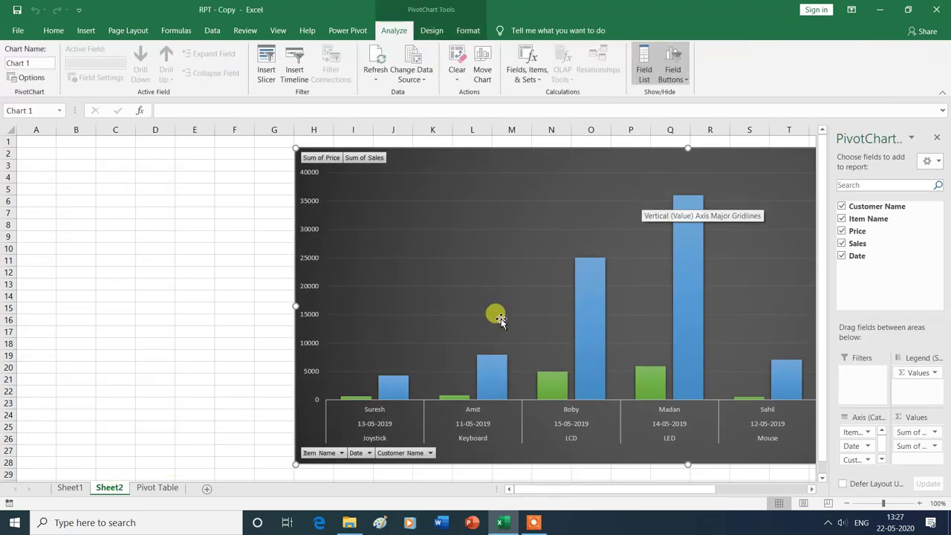
pyautogui.click(157, 489)
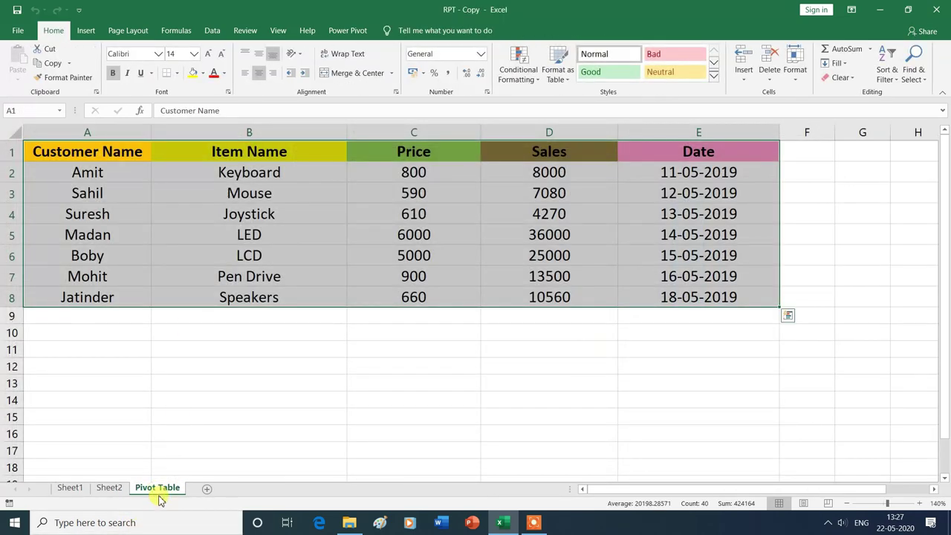
pyautogui.click(109, 488)
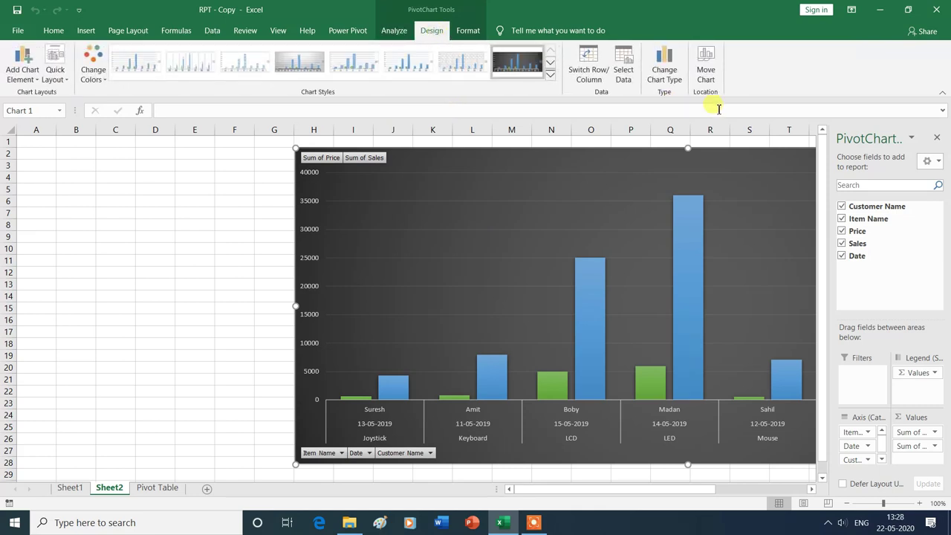
# - Move the PivotChart onto the Pivot Table sheet
pyautogui.click(711, 71)
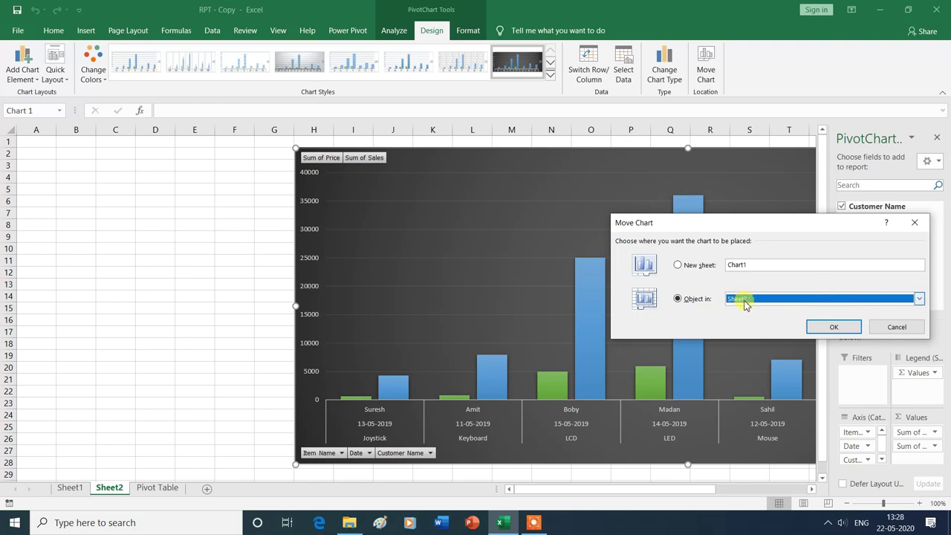
pyautogui.click(863, 300)
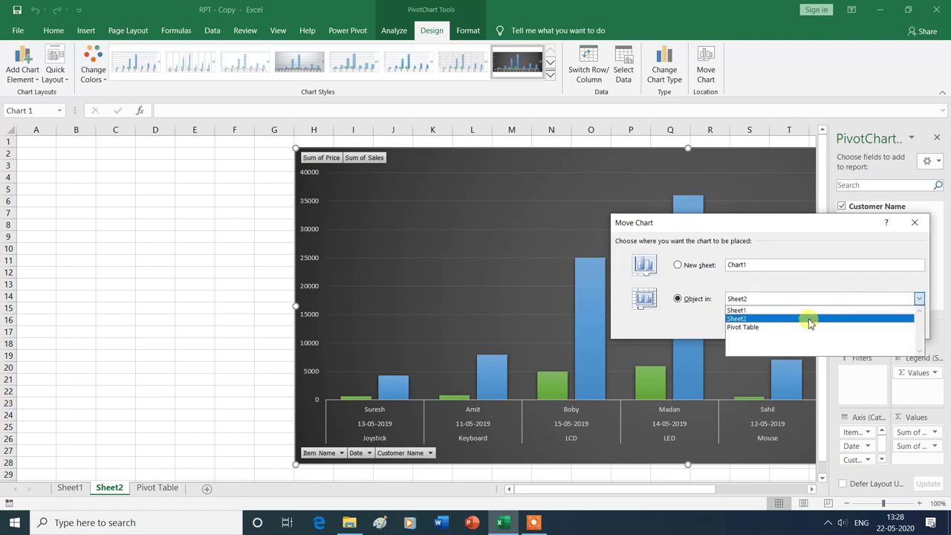
pyautogui.click(757, 328)
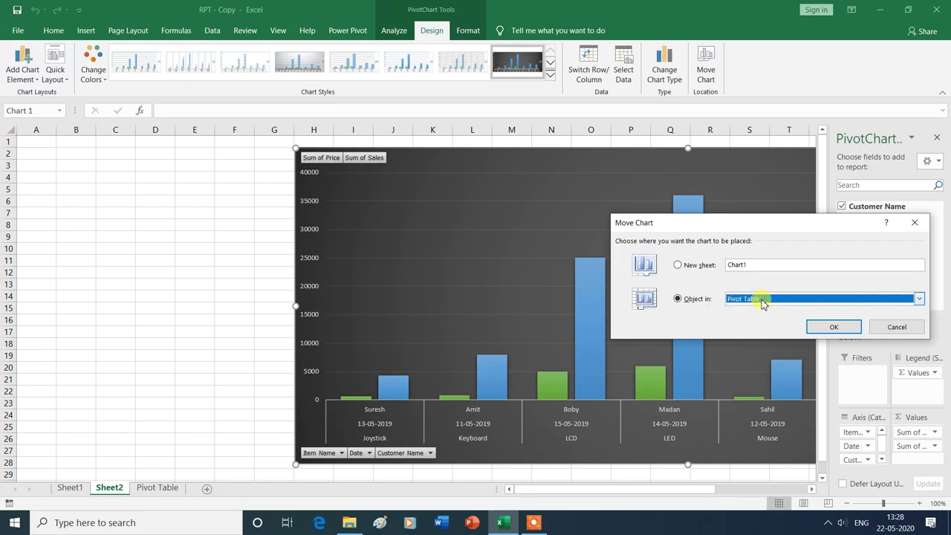
pyautogui.click(825, 326)
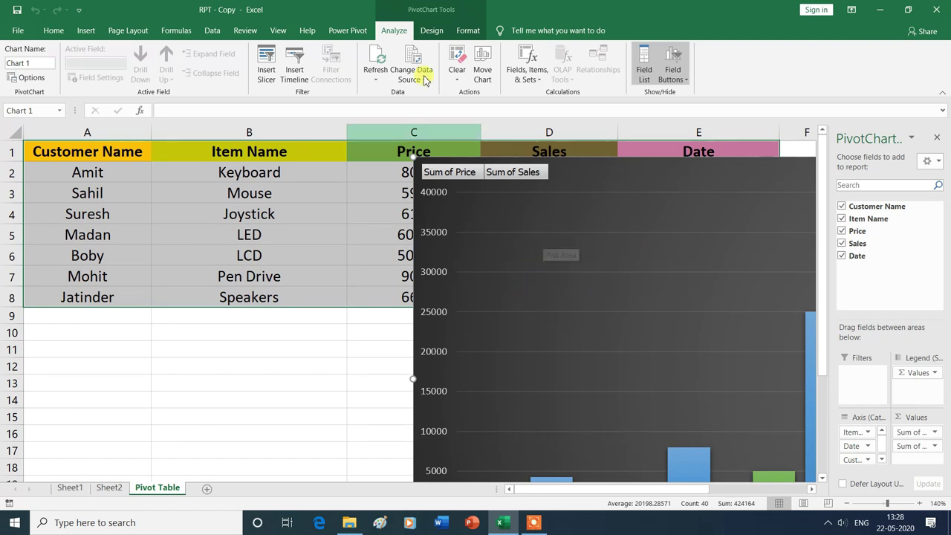
# - Move the PivotChart back onto Sheet1
pyautogui.click(431, 30)
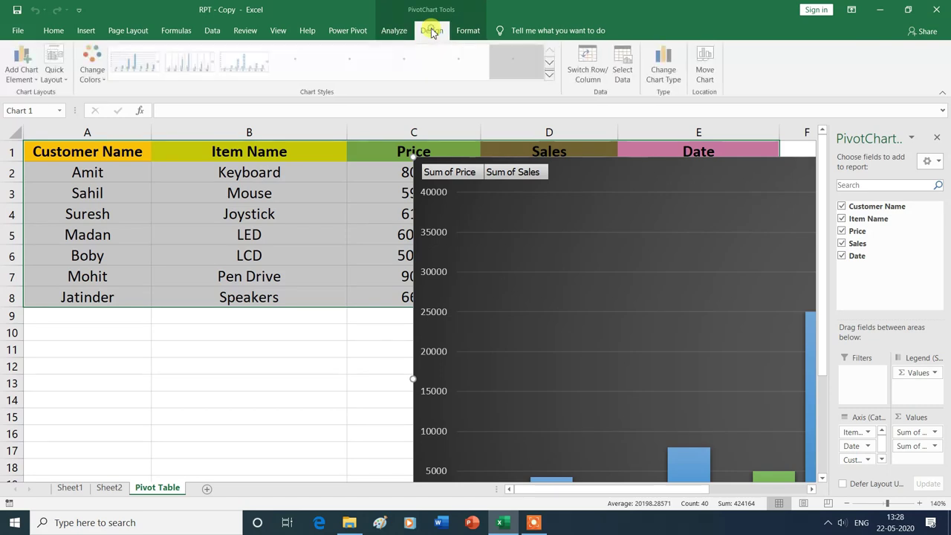
pyautogui.click(706, 75)
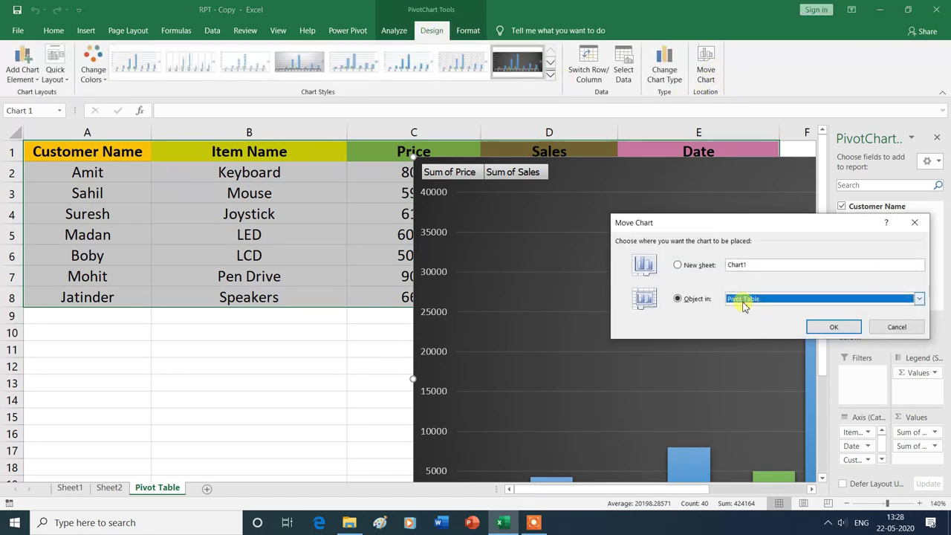
pyautogui.click(775, 300)
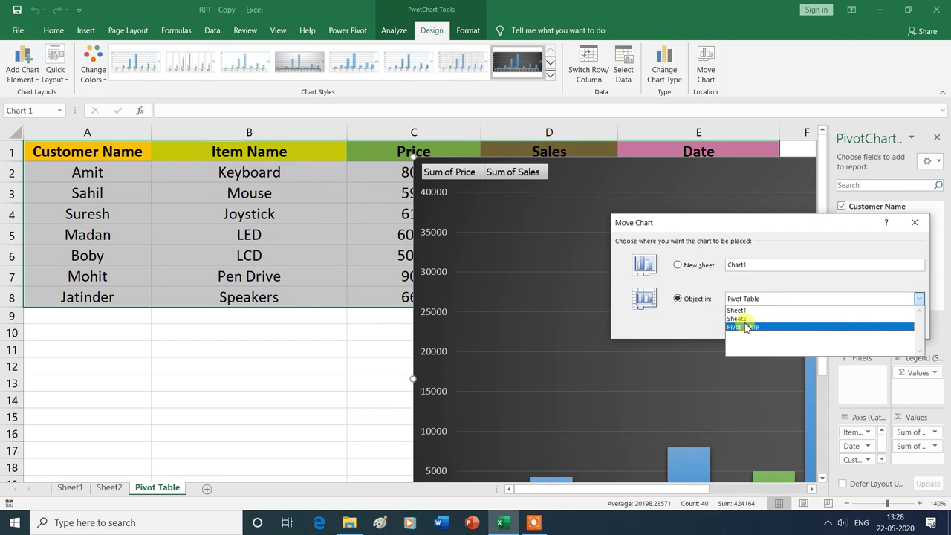
pyautogui.click(746, 310)
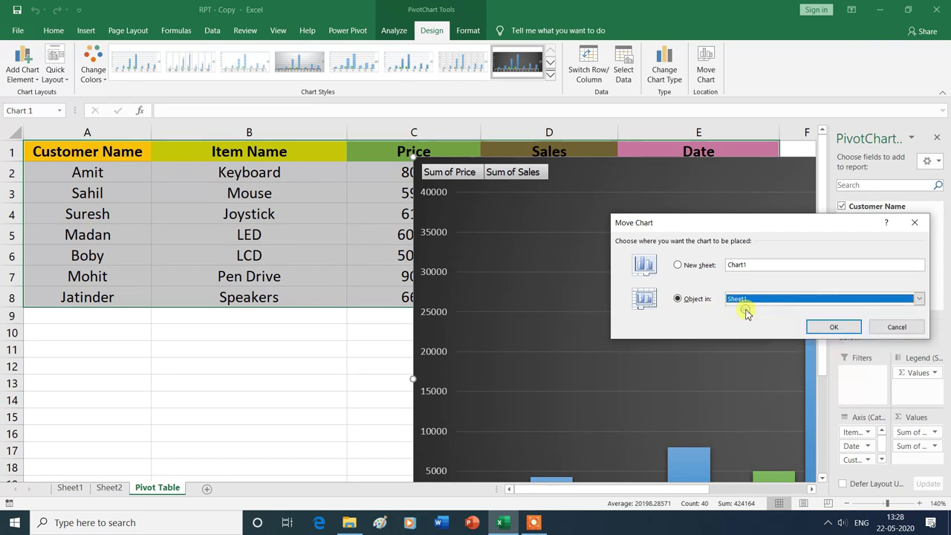
pyautogui.click(821, 325)
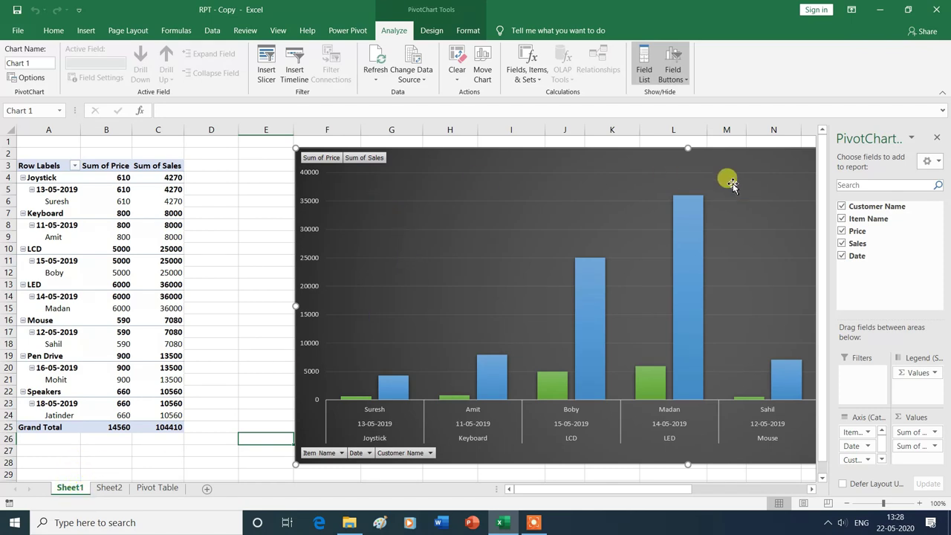
pyautogui.click(391, 462)
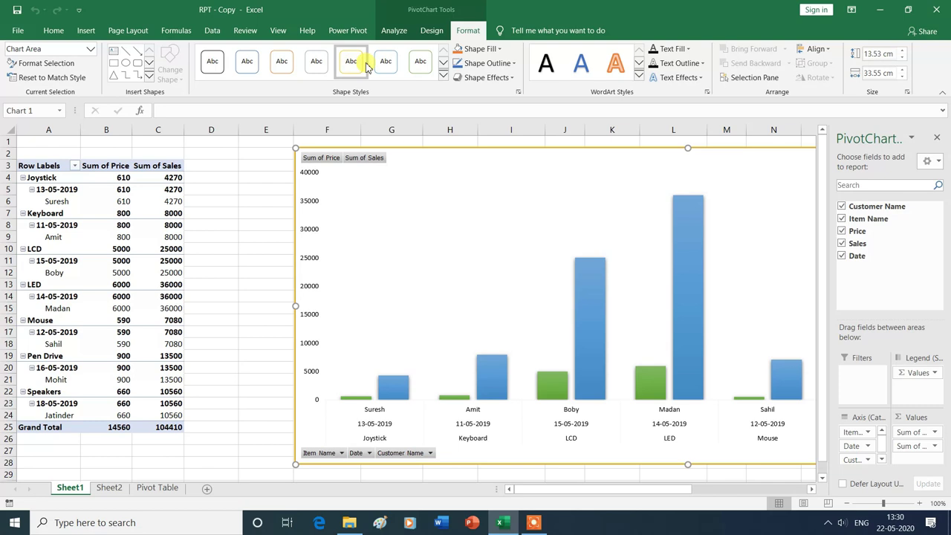
pyautogui.click(444, 76)
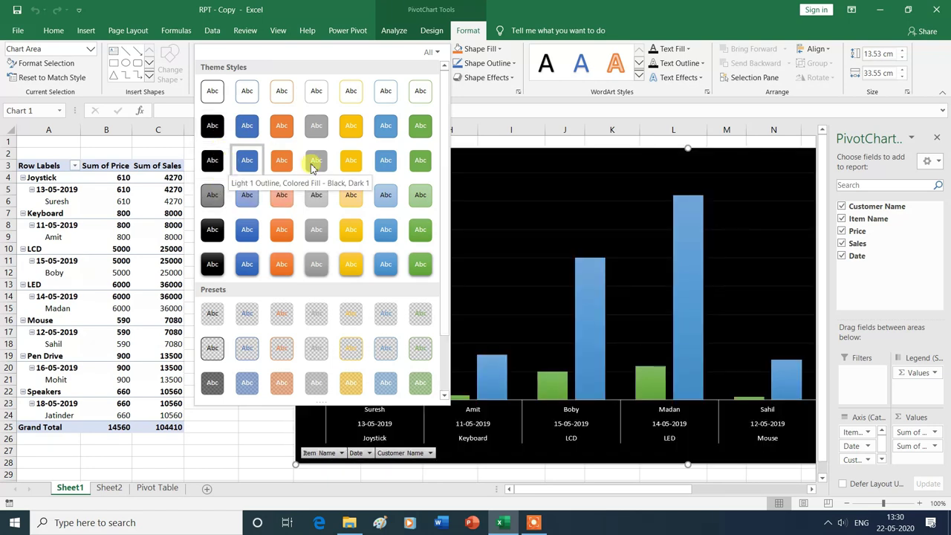
pyautogui.click(494, 115)
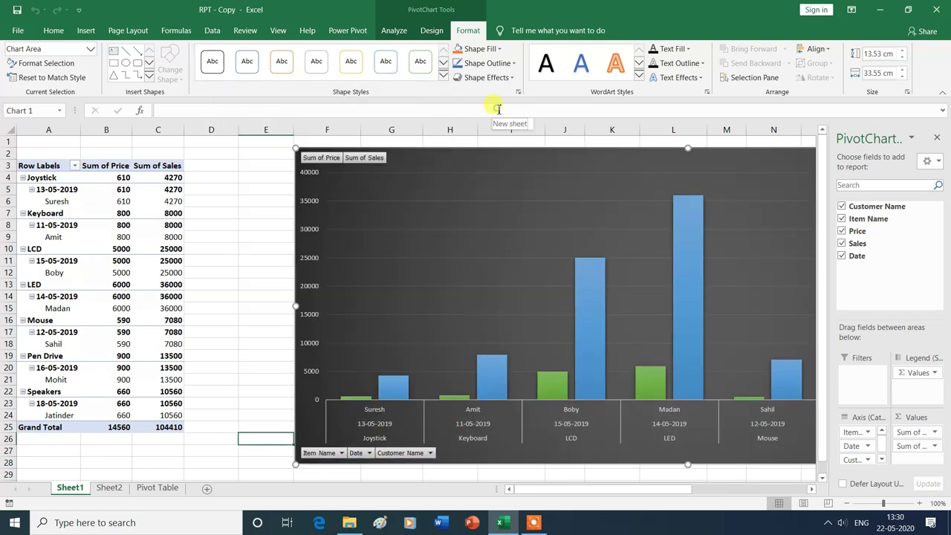
pyautogui.click(501, 50)
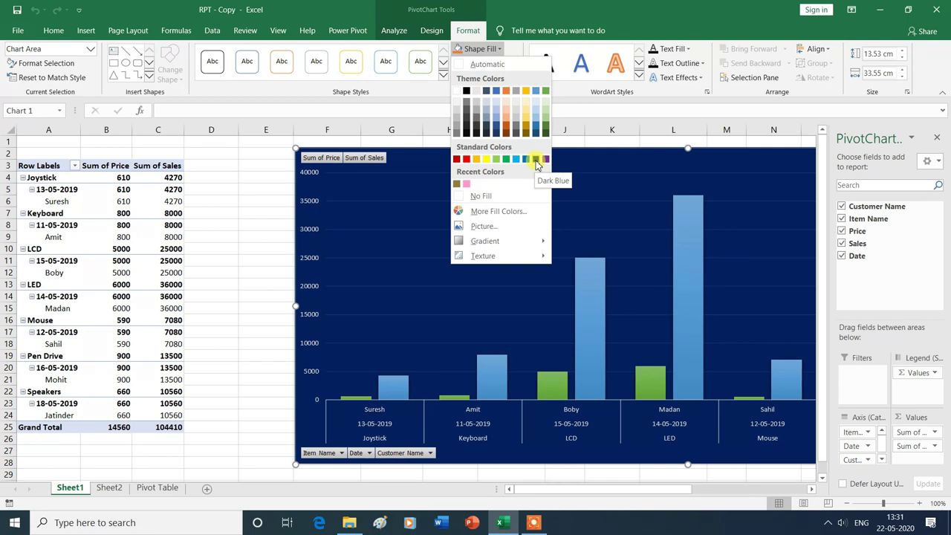
# - Fill the PivotChart's chart area with Dark Blue, leaving the outline colour unchanged
pyautogui.click(537, 161)
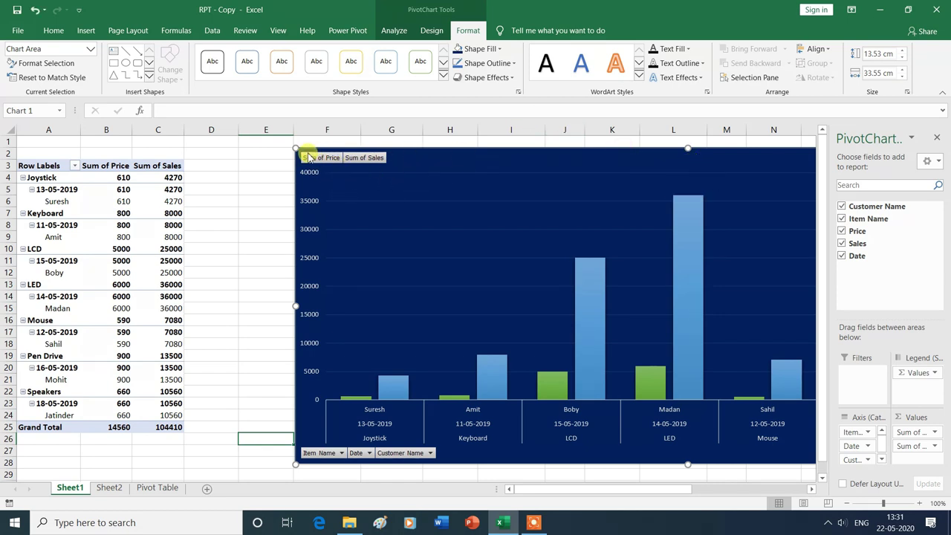
pyautogui.click(511, 63)
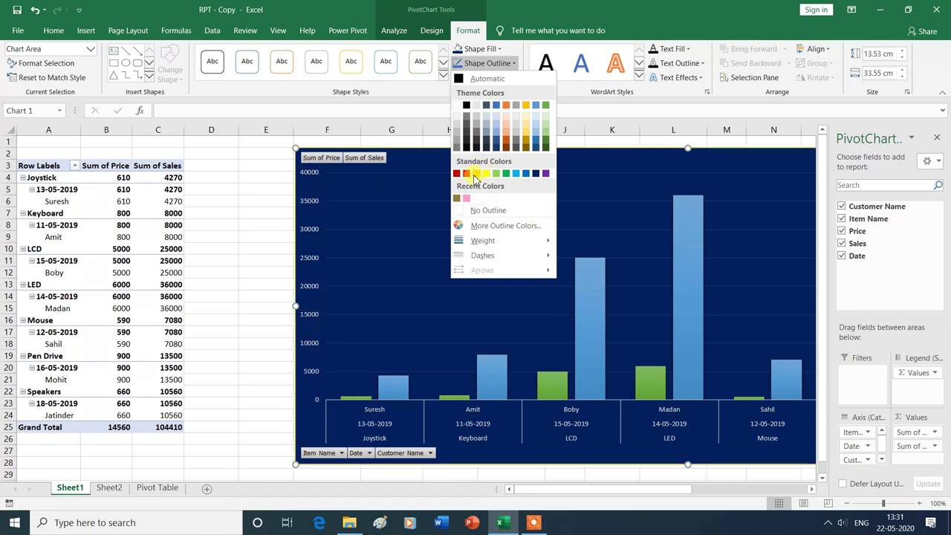
pyautogui.click(424, 202)
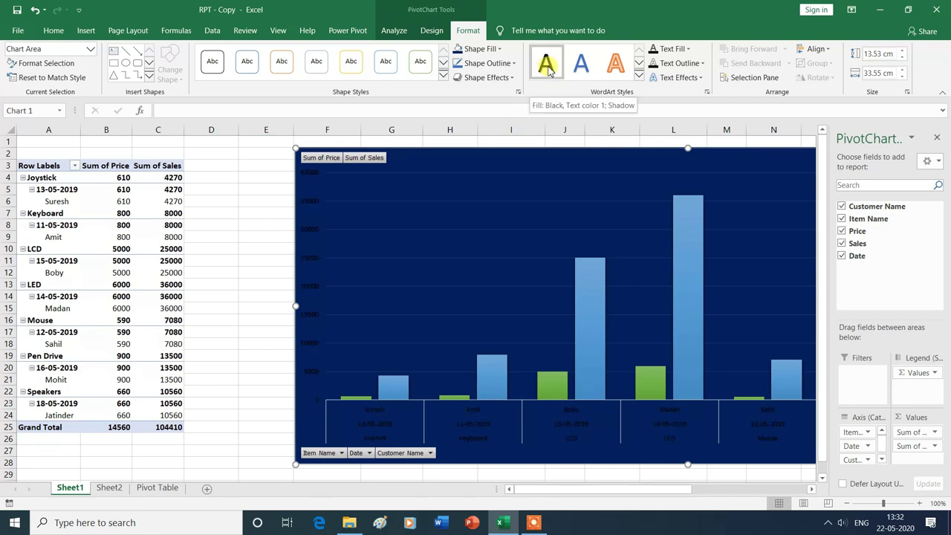
# - Apply the WordArt style Fill: Gold, Accent color 4; Soft Bevel to the chart labels
pyautogui.click(638, 75)
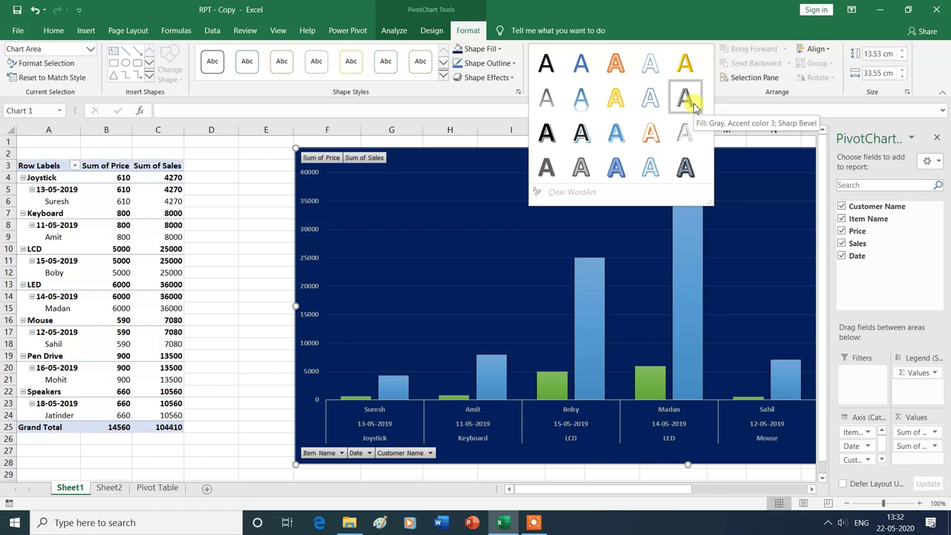
pyautogui.click(685, 65)
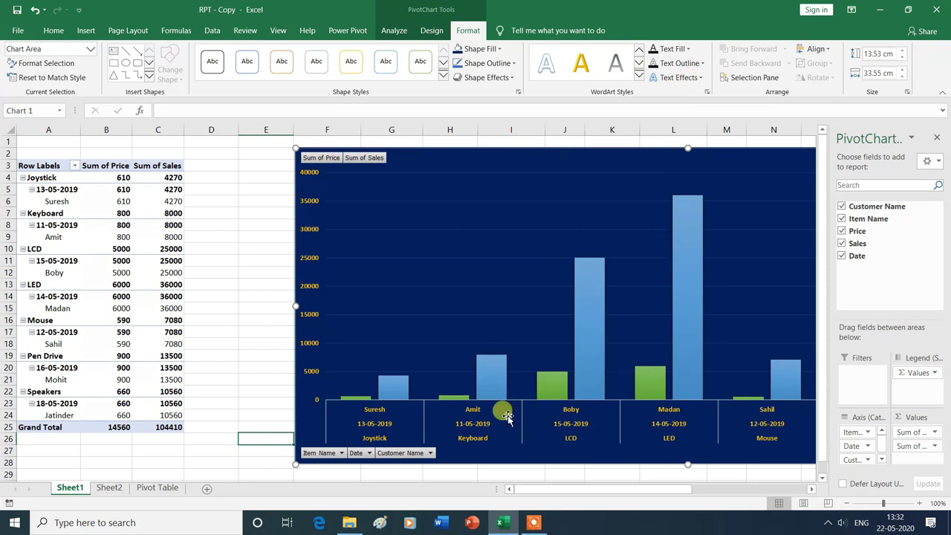